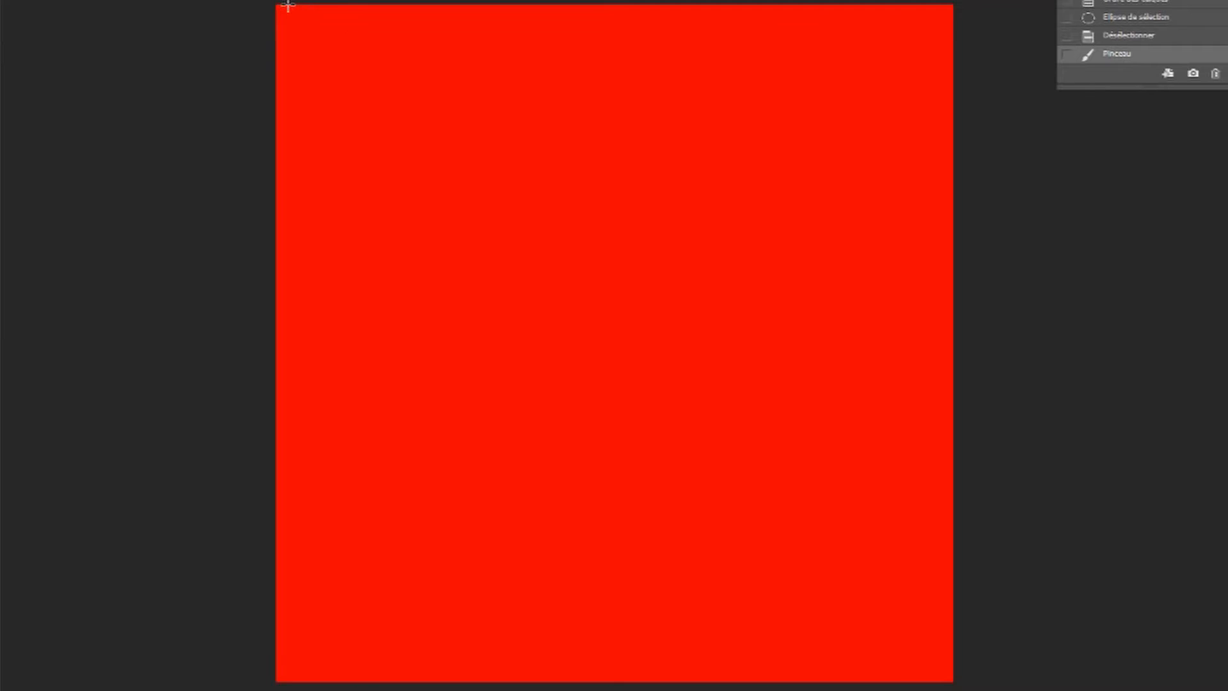
# - Select a circle spanning the full red square, erase the red inside it, and deselect
pyautogui.moveTo(276, 6); pyautogui.dragTo(953, 682)
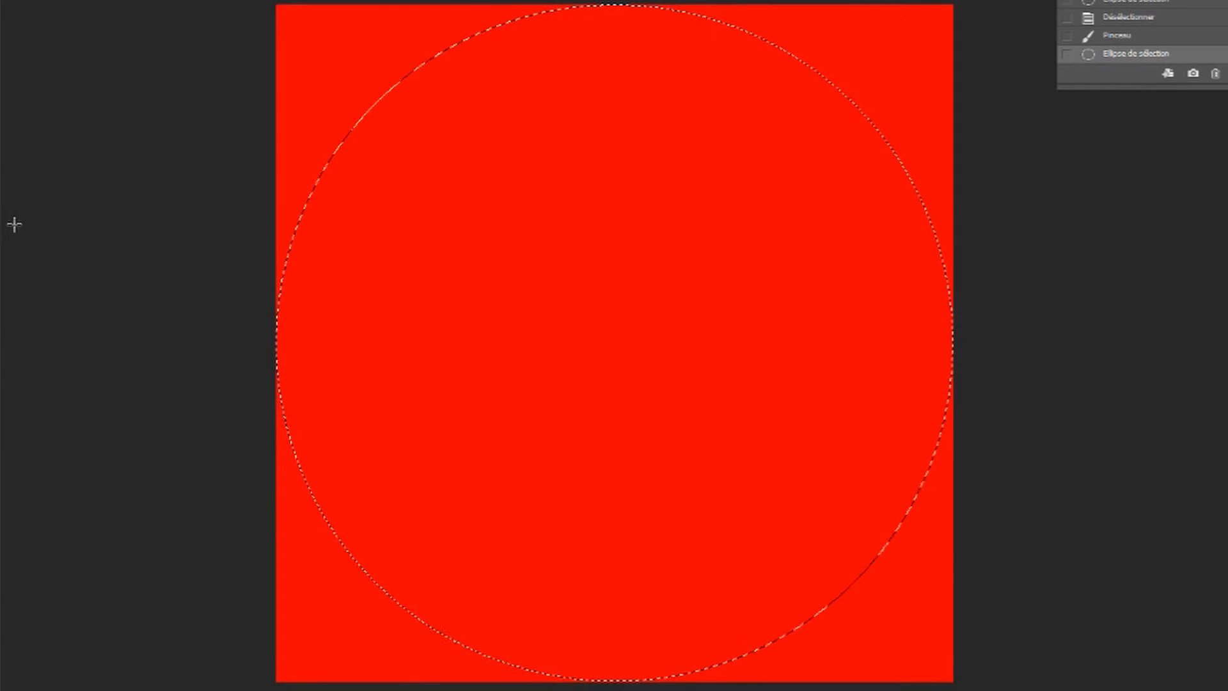
pyautogui.click(566, 231)
pyautogui.click(192, 0)
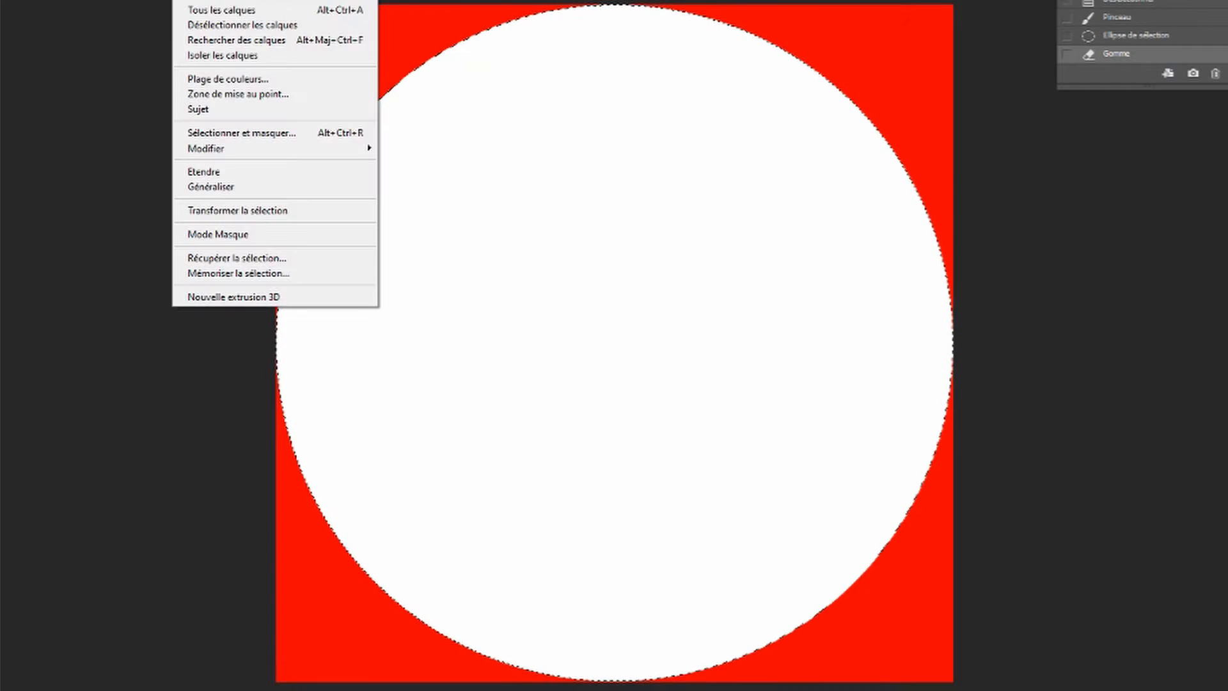
pyautogui.click(214, 0)
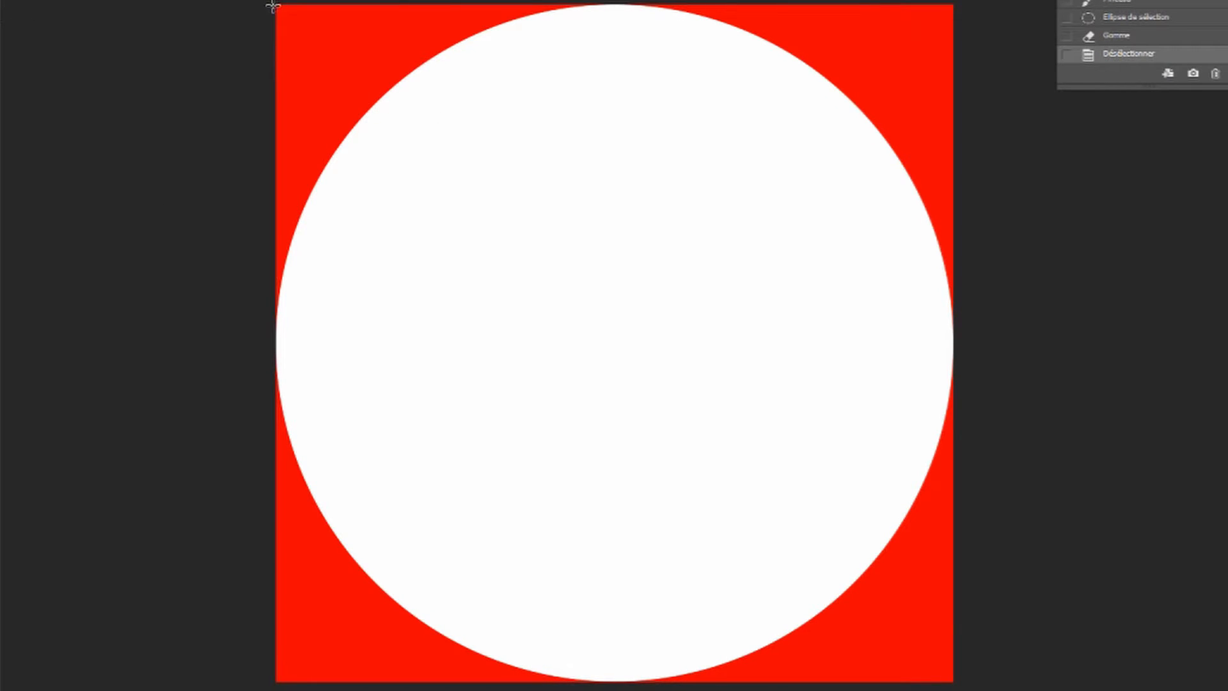
# - Try to round the upper-left corner by selecting a circle about 73 px wide there, inverting the selection, erasing the corner and deselecting
pyautogui.moveTo(275, 6); pyautogui.dragTo(315, 45)
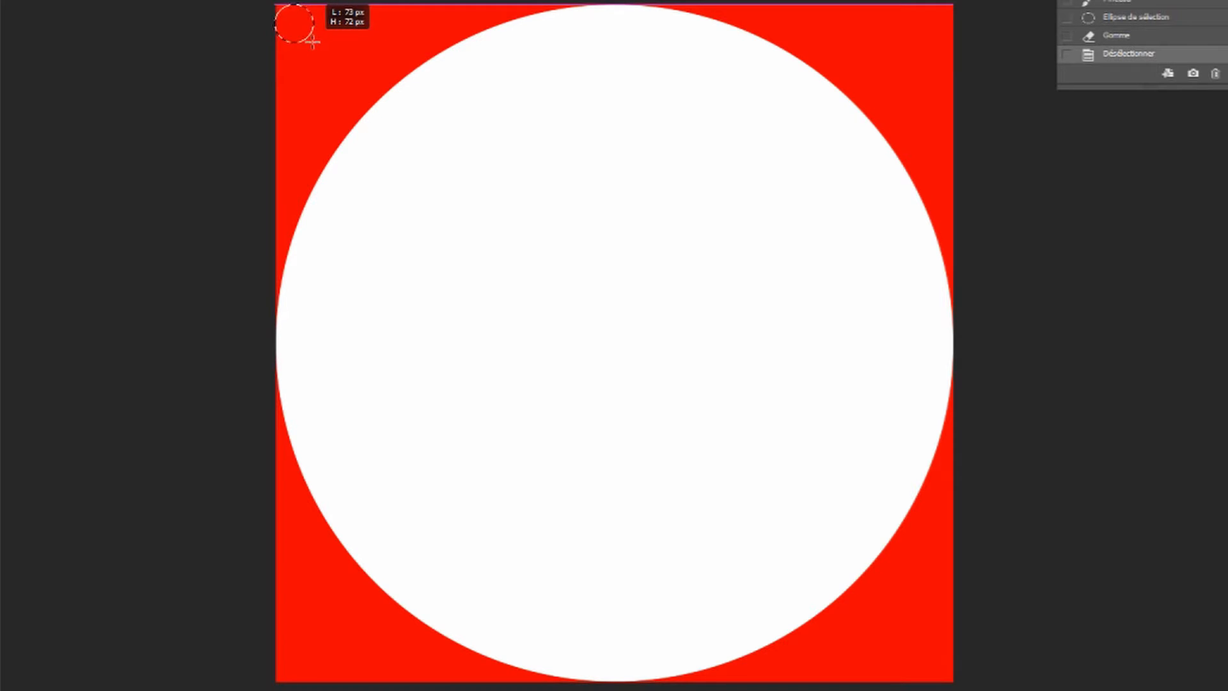
pyautogui.moveTo(312, 43); pyautogui.dragTo(313, 42)
pyautogui.click(192, 0)
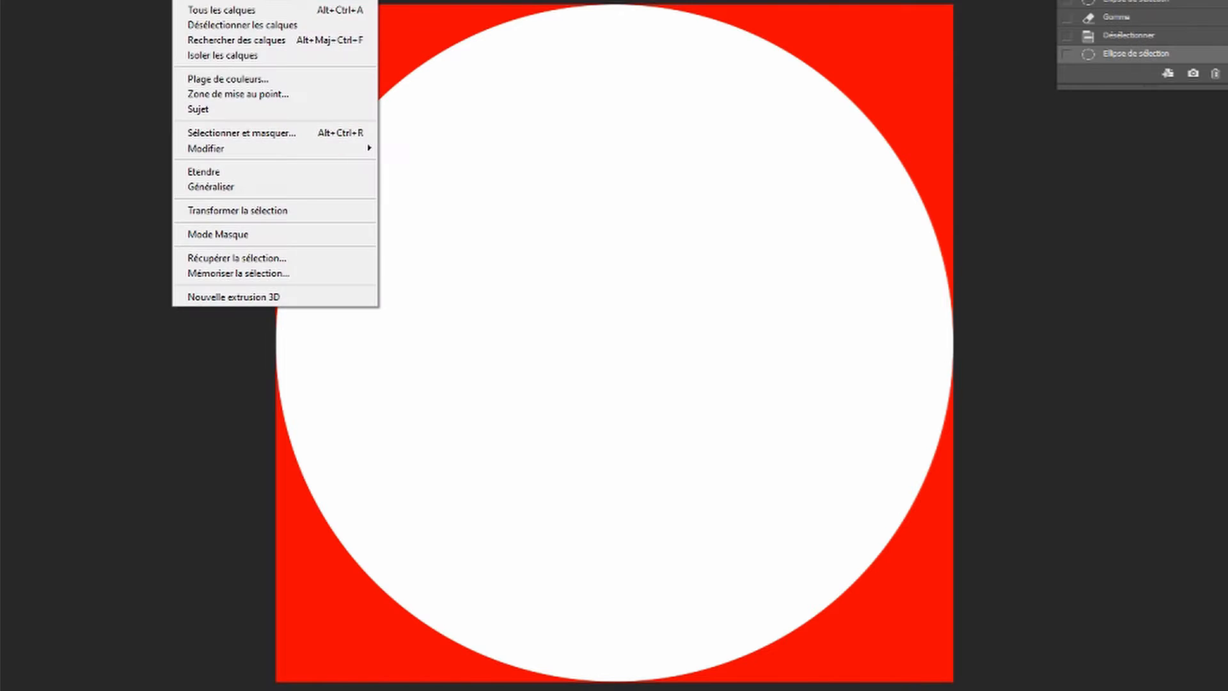
pyautogui.click(214, 0)
pyautogui.rightClick(516, 124)
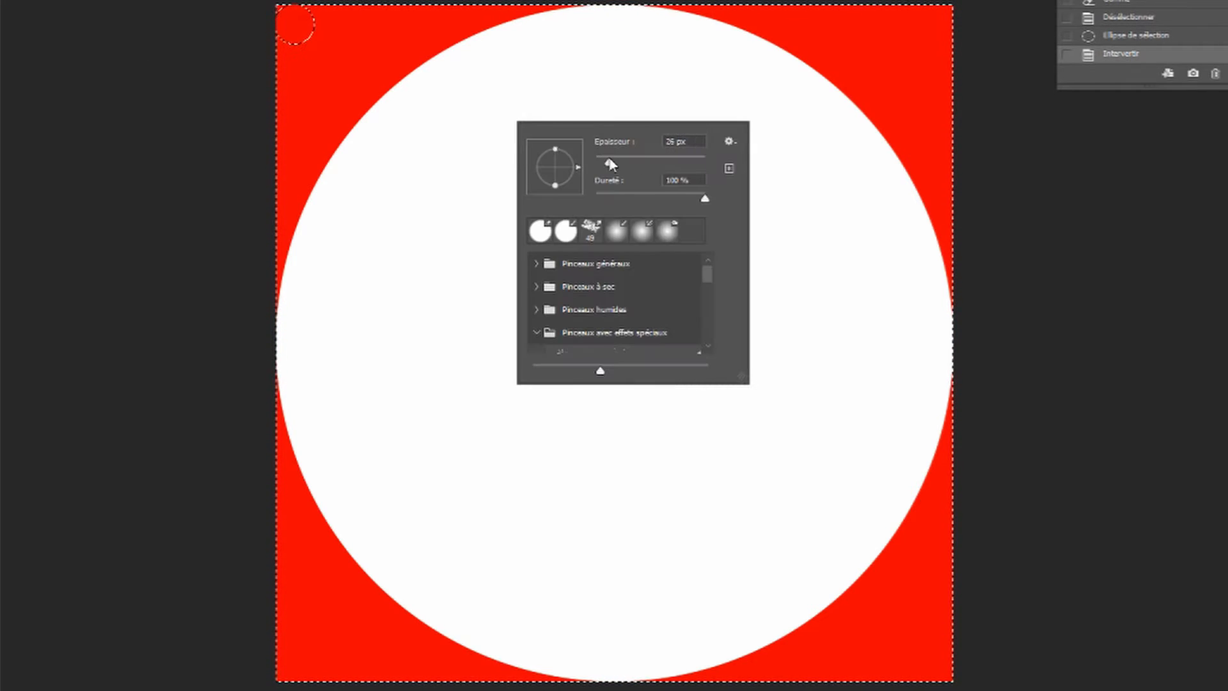
pyautogui.moveTo(279, 9); pyautogui.dragTo(277, 7)
pyautogui.hotkey('ctrl', 'd')
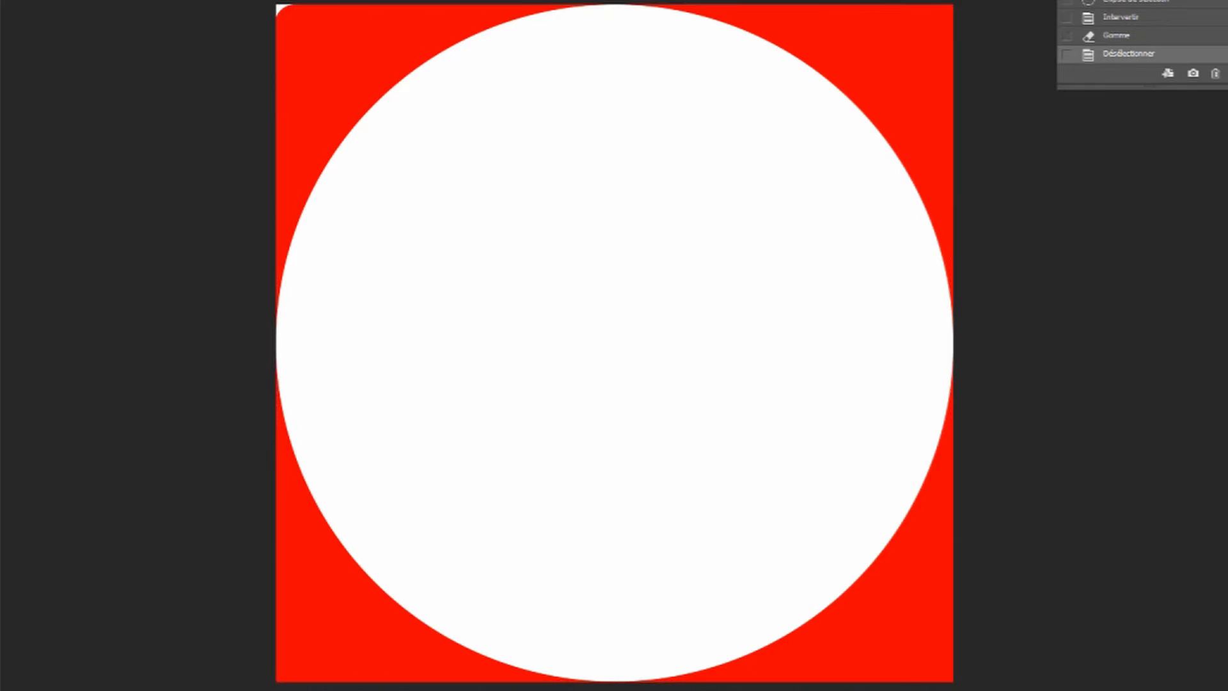
# - Revert the history to the deselection that follows the large circle's erasure, undoing the small corner rounding
pyautogui.click(1144, 36)
pyautogui.click(1141, 19)
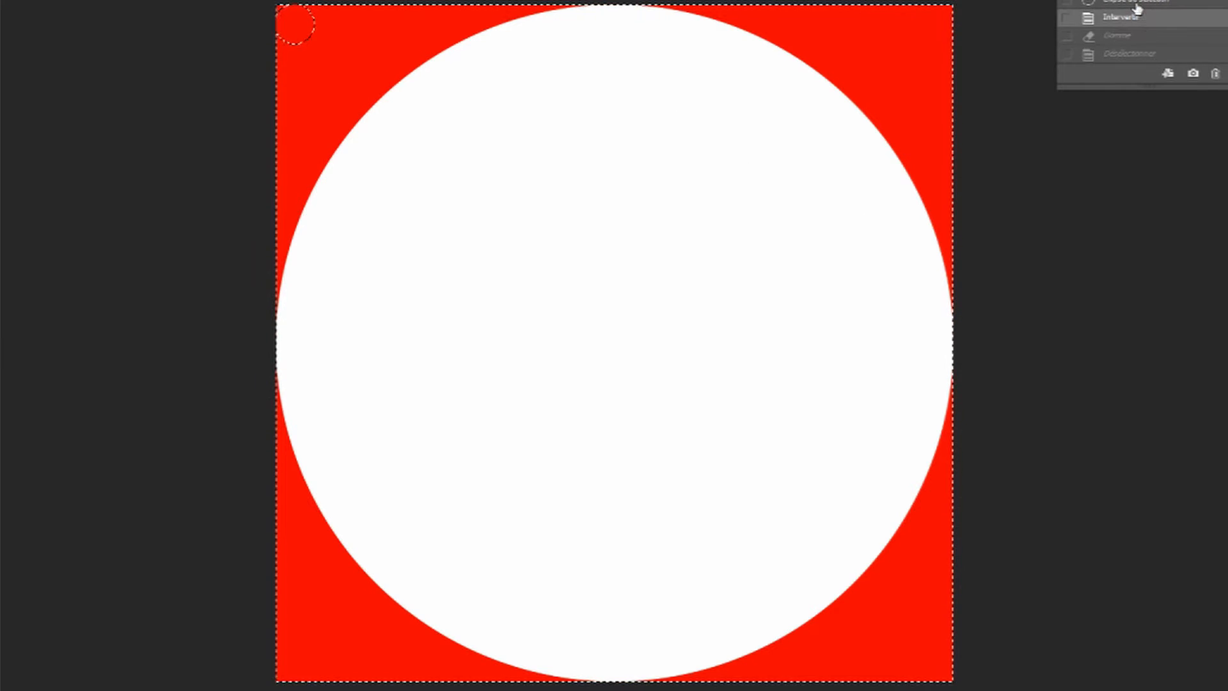
pyautogui.click(1138, 5)
pyautogui.scroll(1, 1137, 16)
pyautogui.click(1133, 42)
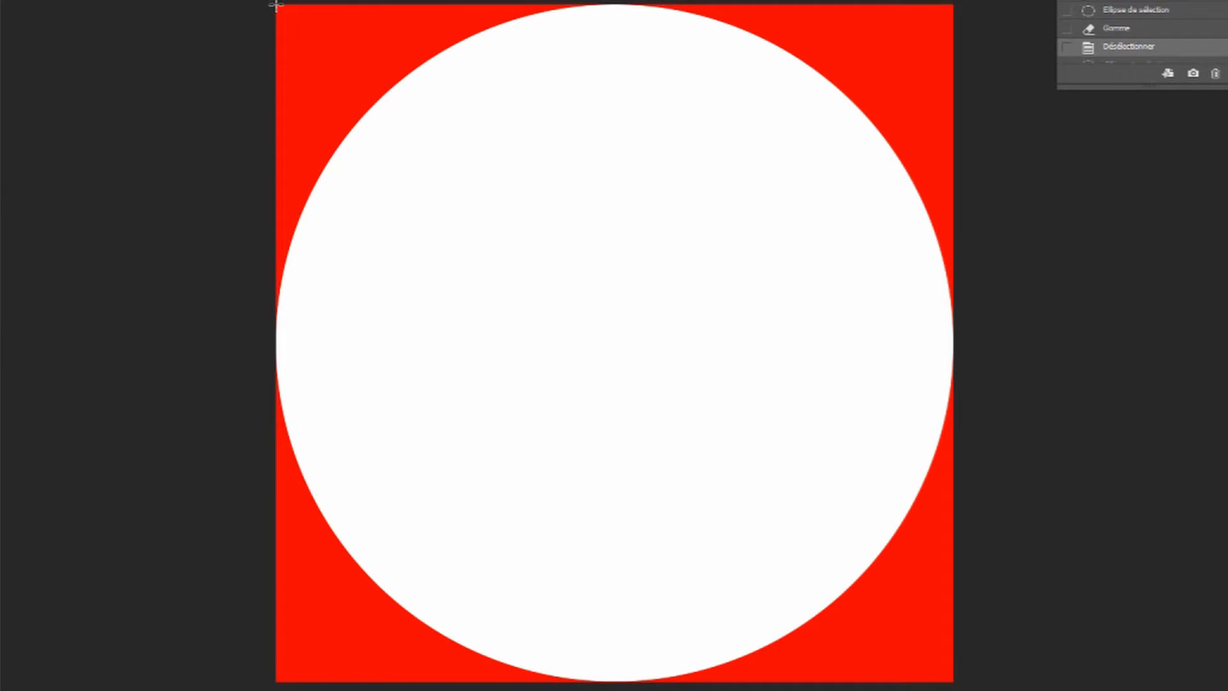
# - Round the upper-left corner by selecting a circle about 150 px wide, inverting the selection, erasing the red outside it and deselecting
pyautogui.moveTo(275, 6); pyautogui.dragTo(357, 72)
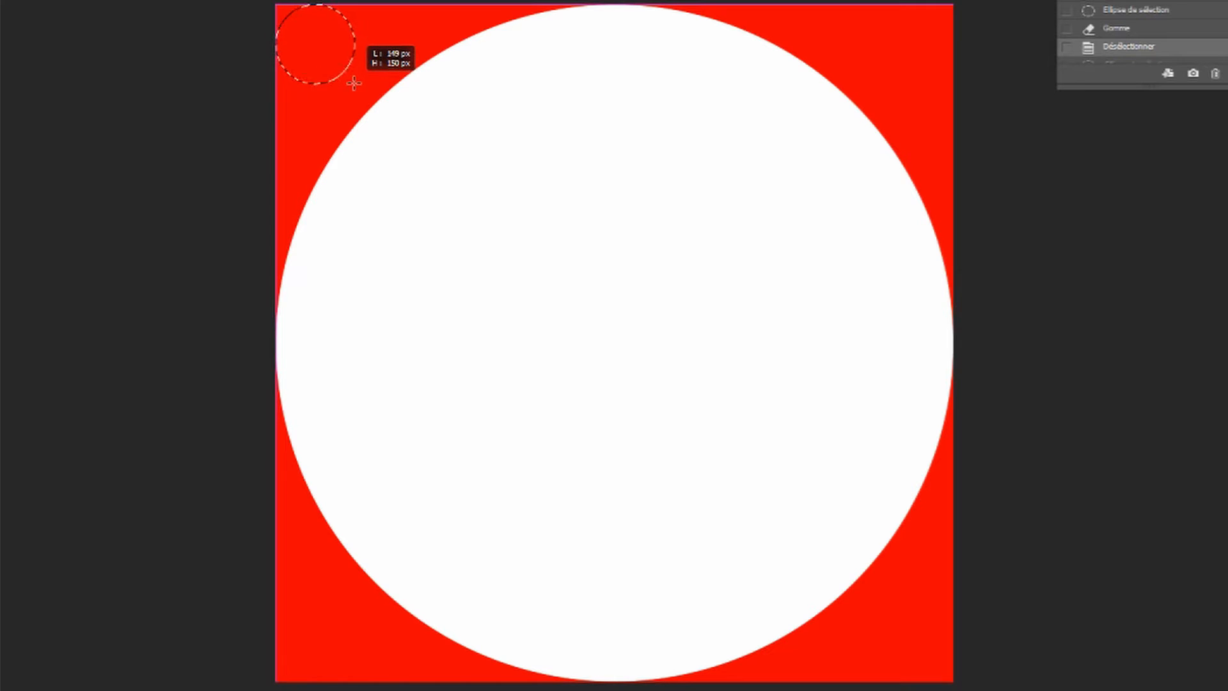
pyautogui.moveTo(354, 83); pyautogui.dragTo(353, 82)
pyautogui.click(185, 0)
pyautogui.click(203, 0)
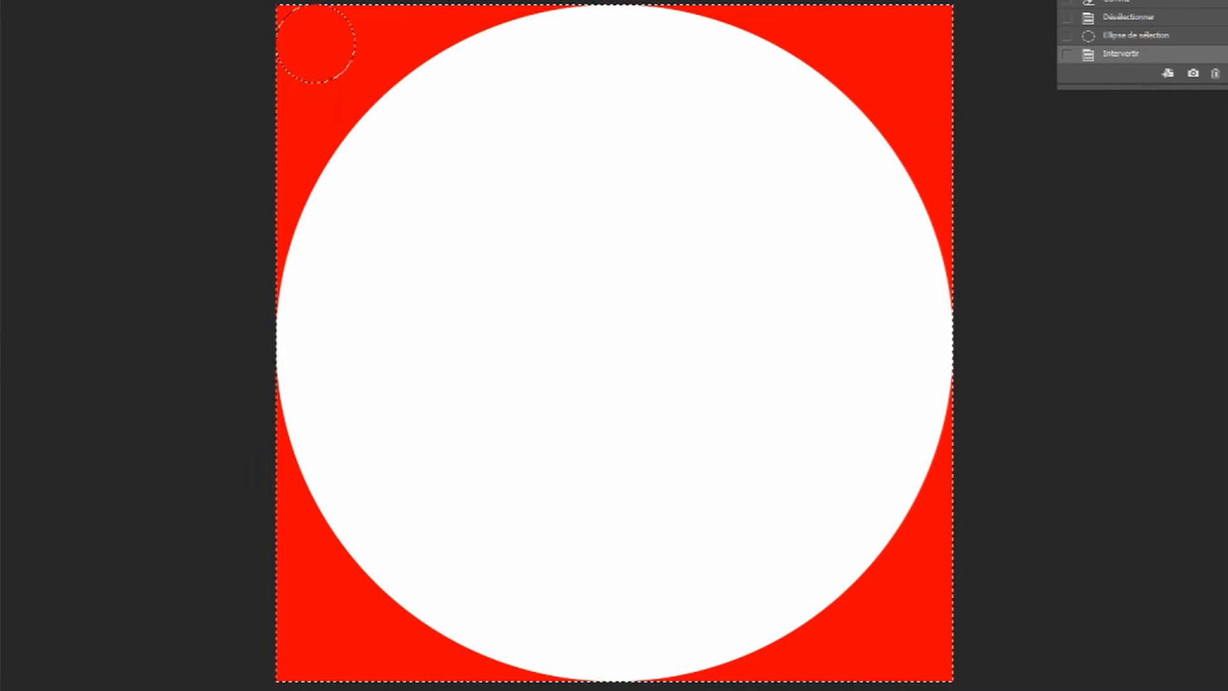
pyautogui.moveTo(268, 27)
pyautogui.mouseDown()
pyautogui.moveTo(306, 2)
pyautogui.moveTo(278, 32)
pyautogui.mouseUp()
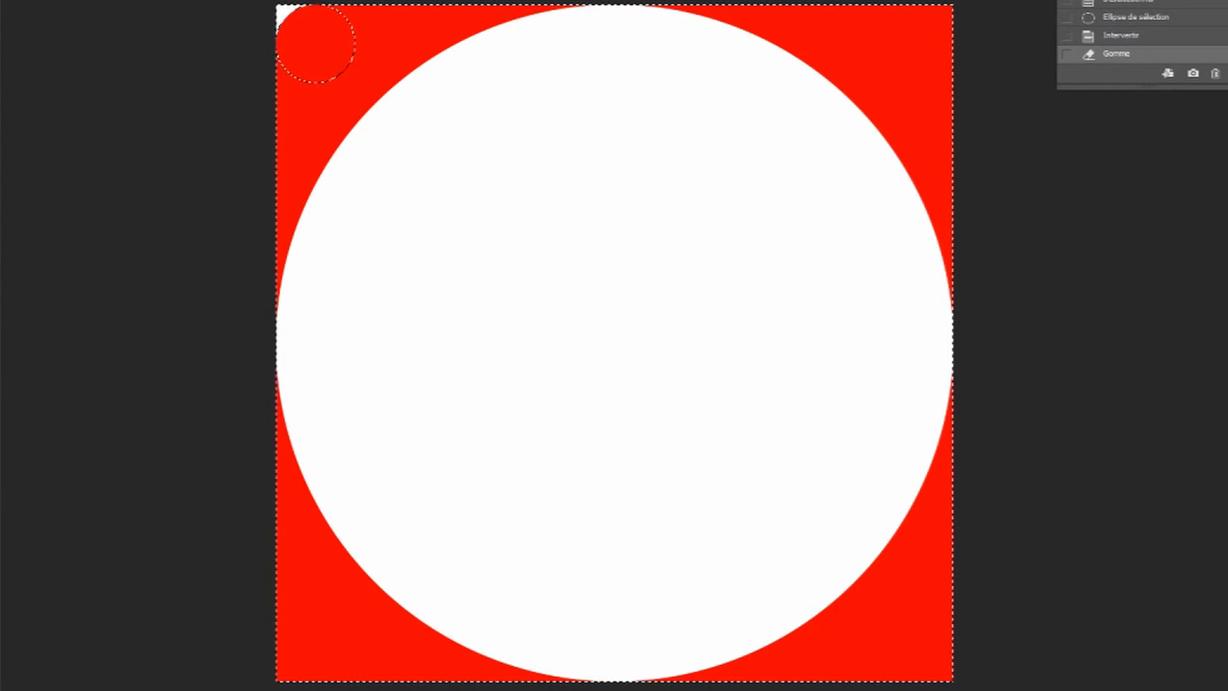
pyautogui.click(185, 0)
pyautogui.click(204, 0)
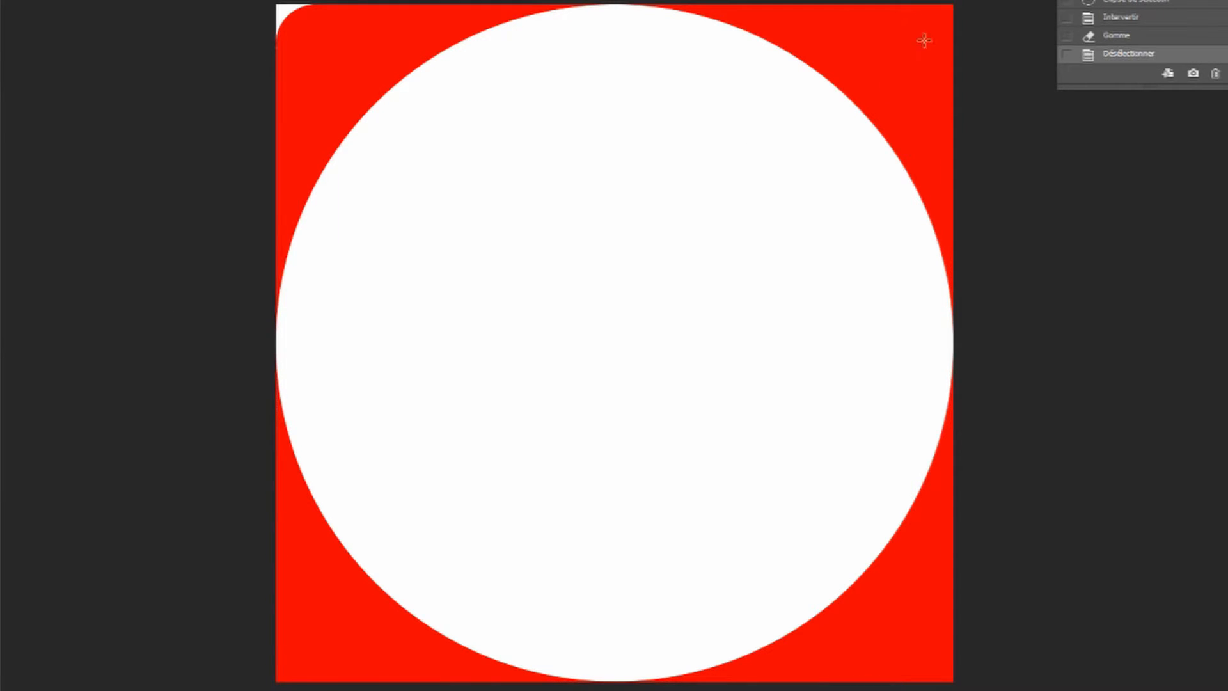
# - Round the upper-right corner with a matching circular selection, inverting it, erasing the red corner and deselecting
pyautogui.moveTo(952, 5)
pyautogui.mouseDown()
pyautogui.moveTo(876, 48)
pyautogui.moveTo(876, 82)
pyautogui.mouseUp()
pyautogui.click(186, 0)
pyautogui.click(205, 0)
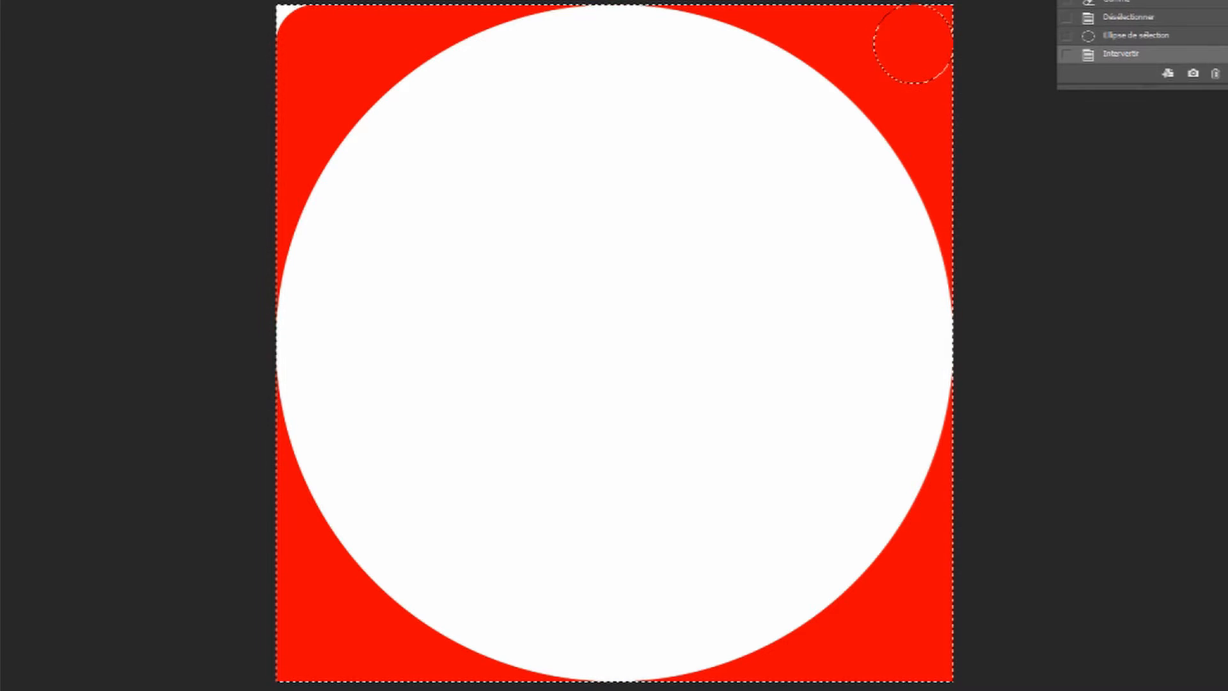
pyautogui.press('e')
pyautogui.moveTo(919, 5)
pyautogui.mouseDown()
pyautogui.moveTo(947, 7)
pyautogui.moveTo(954, 71)
pyautogui.mouseUp()
pyautogui.click(186, 0)
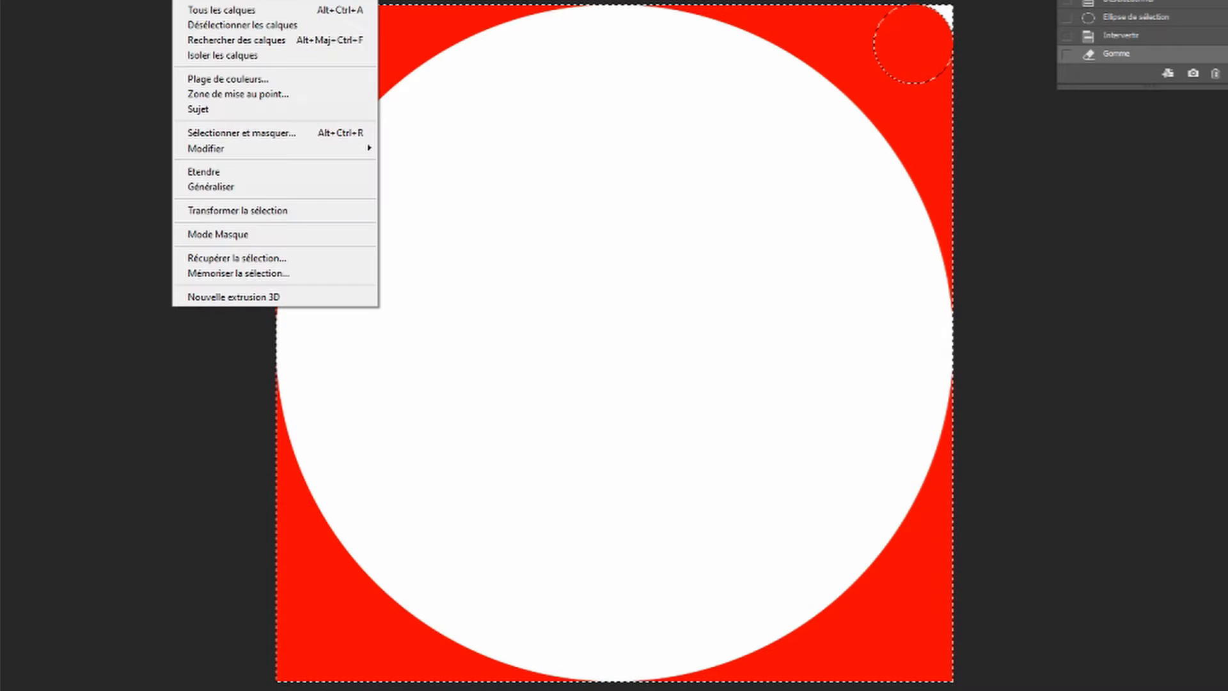
pyautogui.click(204, 0)
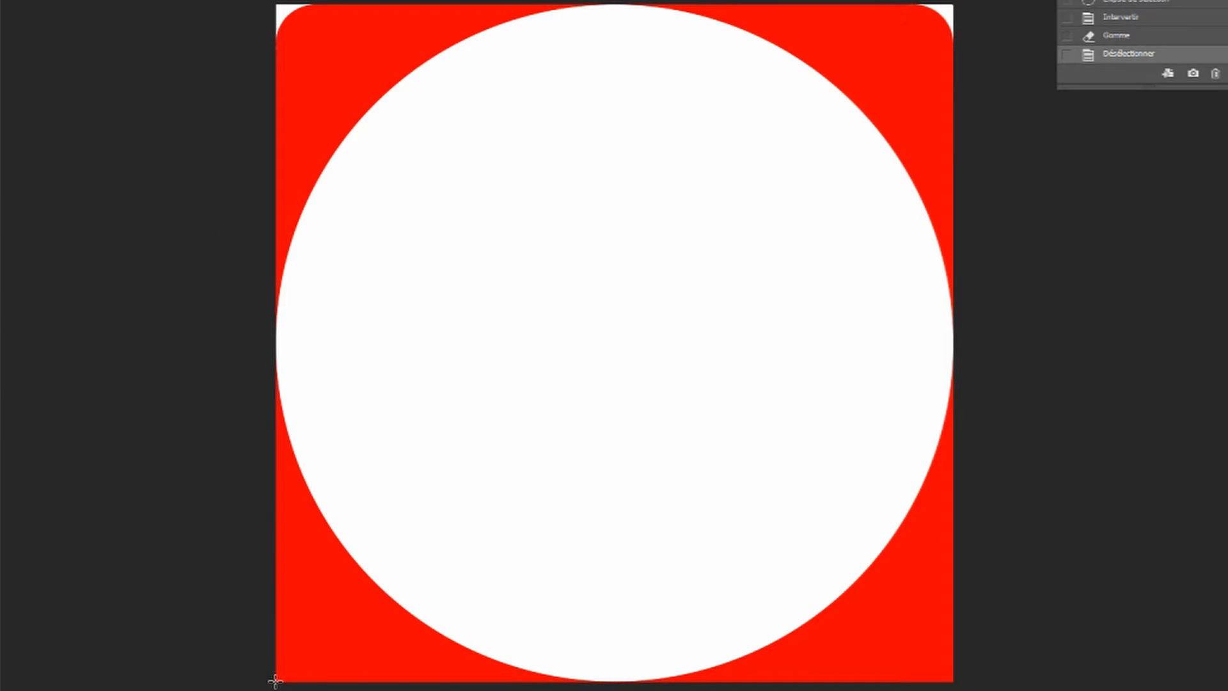
# - Round the lower-left corner using a circular selection about 150 px wide, inverting it, erasing the red corner and deselecting
pyautogui.moveTo(275, 682); pyautogui.dragTo(317, 638)
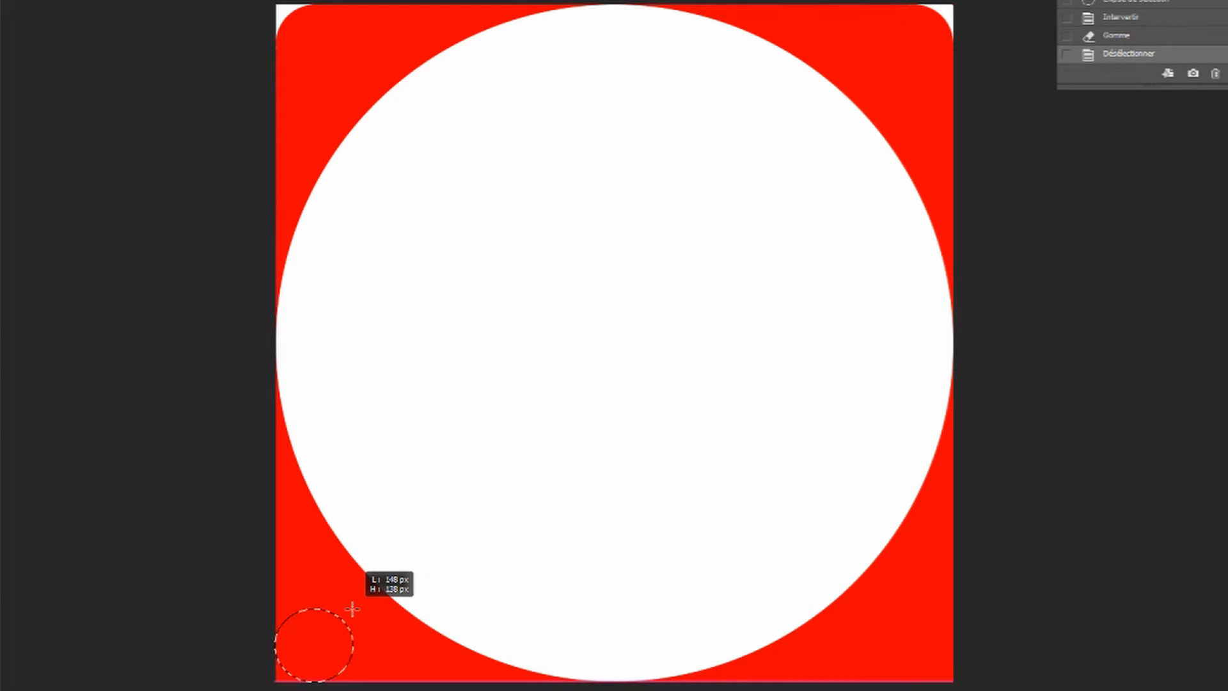
pyautogui.moveTo(354, 605); pyautogui.dragTo(354, 600)
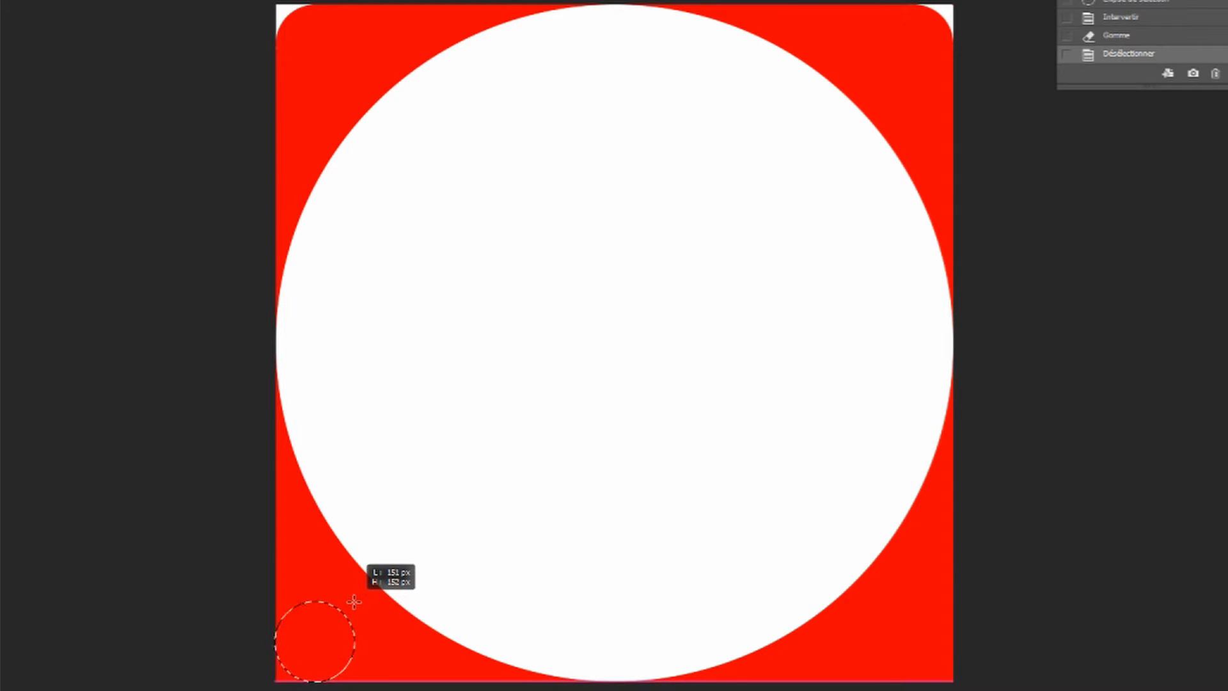
pyautogui.moveTo(354, 604); pyautogui.dragTo(354, 604)
pyautogui.click(179, 1)
pyautogui.click(175, 19)
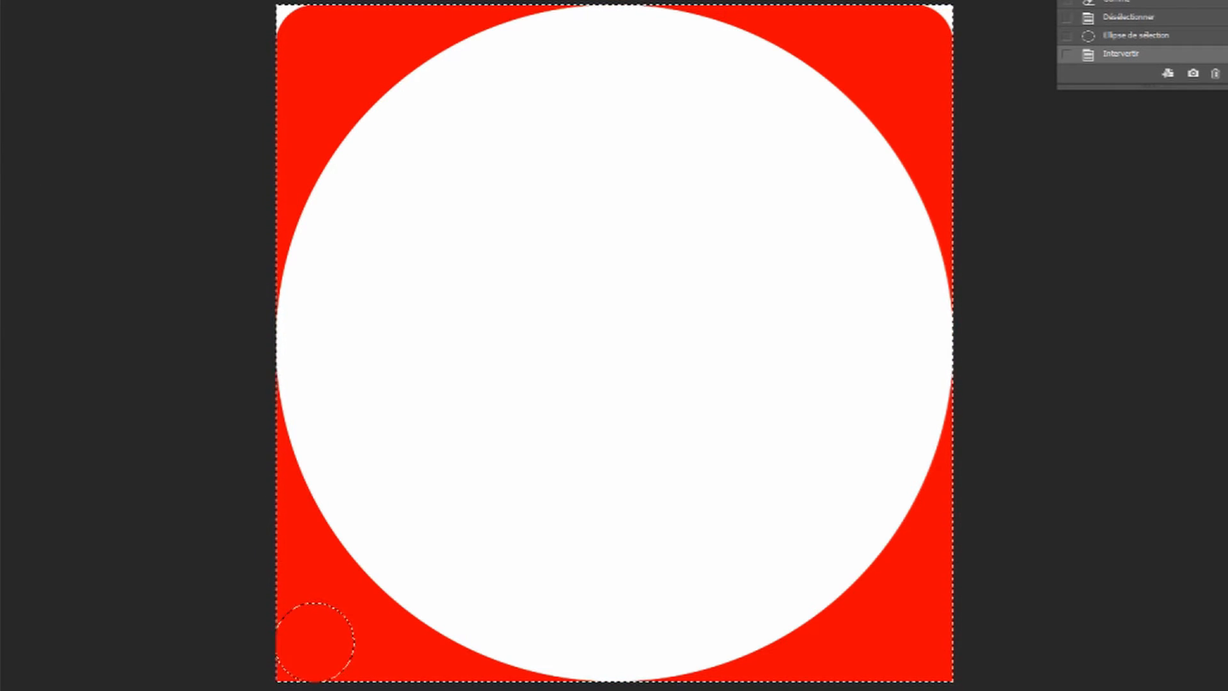
pyautogui.moveTo(276, 652)
pyautogui.mouseDown()
pyautogui.moveTo(305, 682)
pyautogui.moveTo(276, 667)
pyautogui.moveTo(275, 651)
pyautogui.moveTo(294, 686)
pyautogui.moveTo(314, 682)
pyautogui.moveTo(276, 663)
pyautogui.mouseUp()
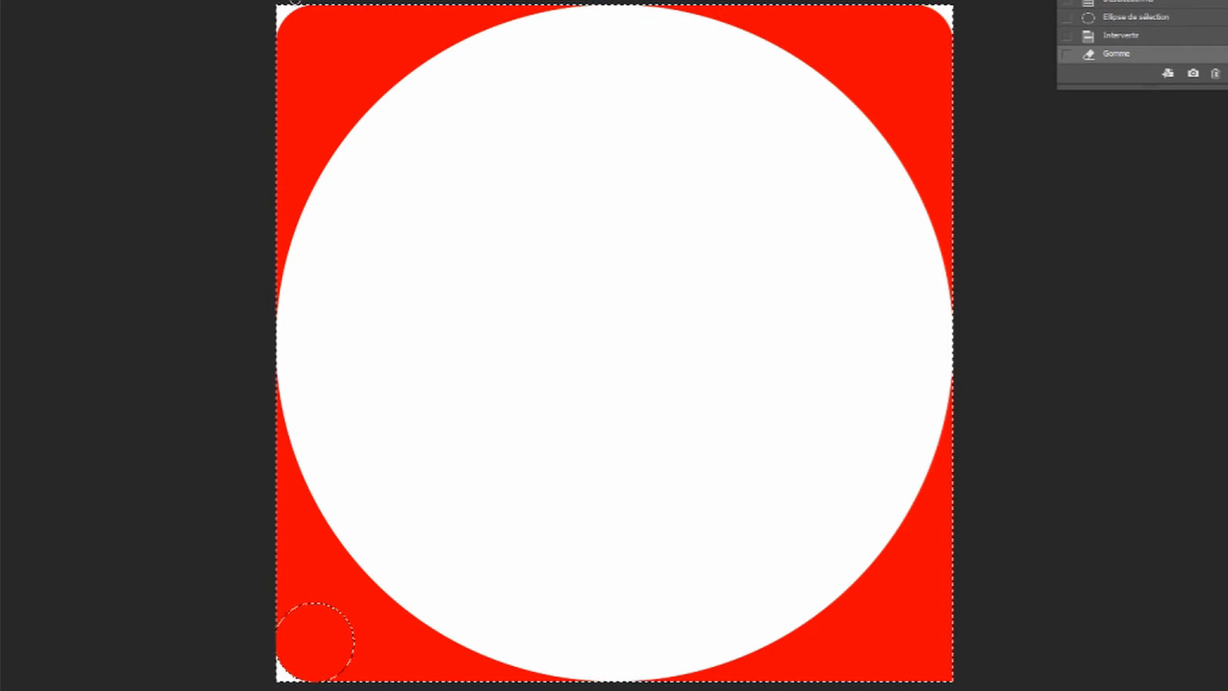
pyautogui.click(179, 1)
pyautogui.click(192, 1)
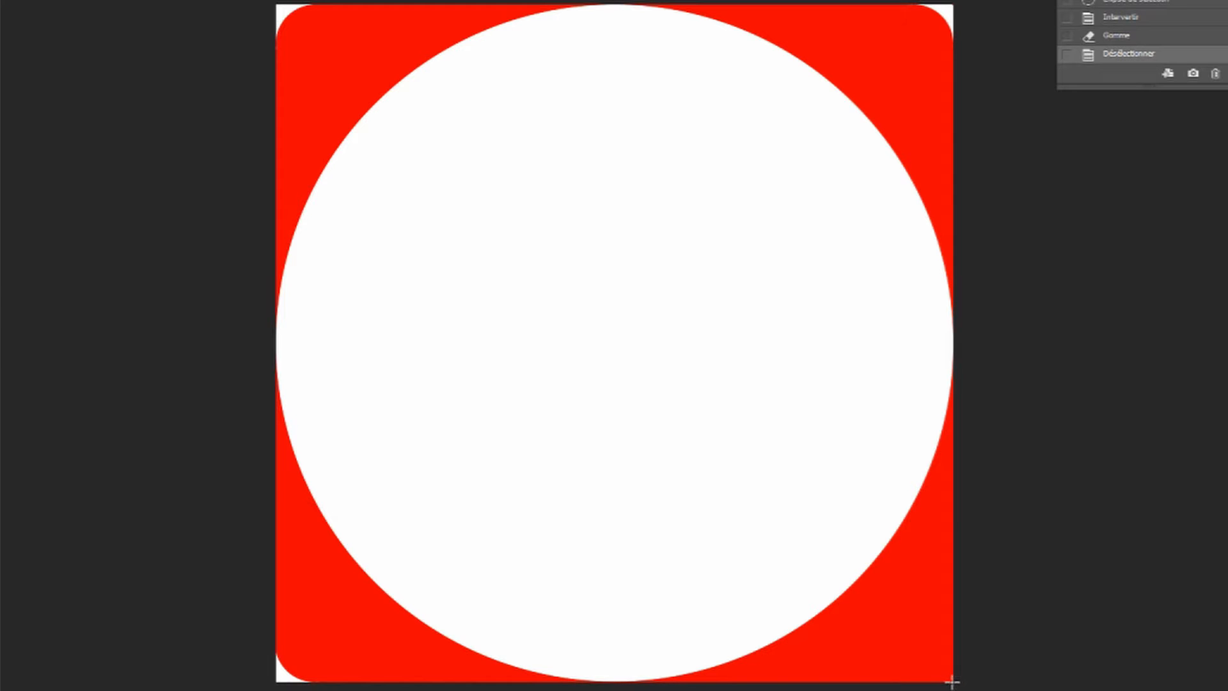
# - Round the lower-right corner with a matching circular selection, inverting it, erasing the red corner and deselecting
pyautogui.moveTo(952, 682); pyautogui.dragTo(874, 602)
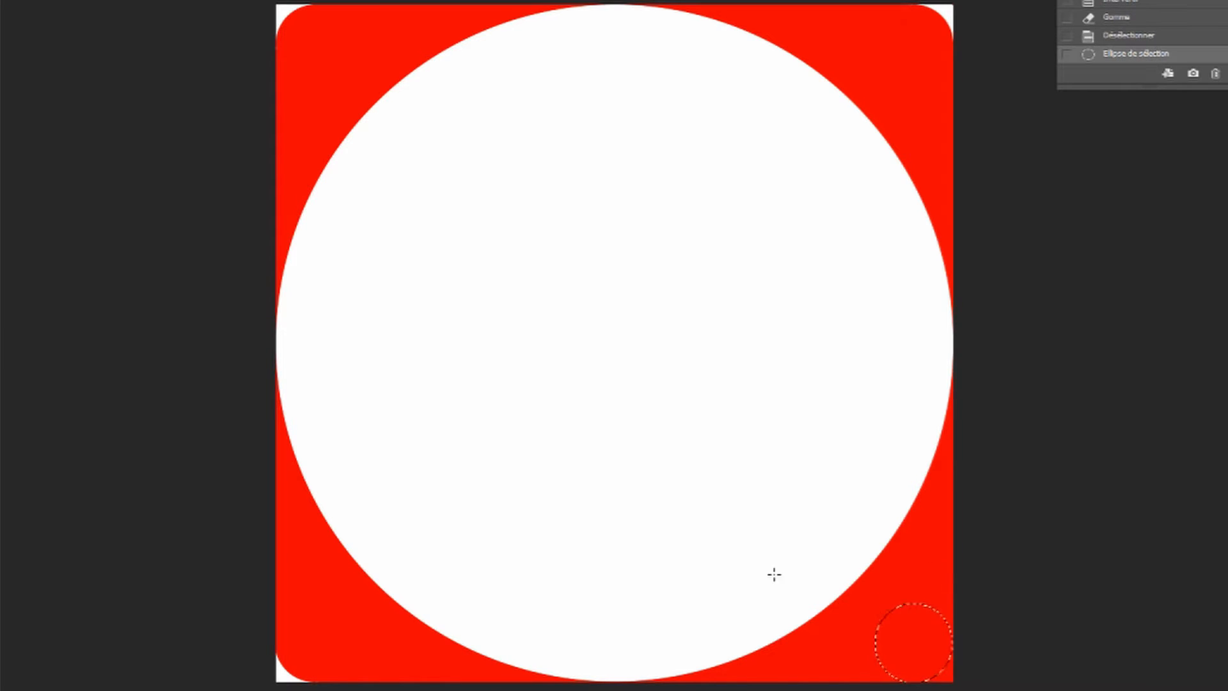
pyautogui.click(186, 0)
pyautogui.click(204, 0)
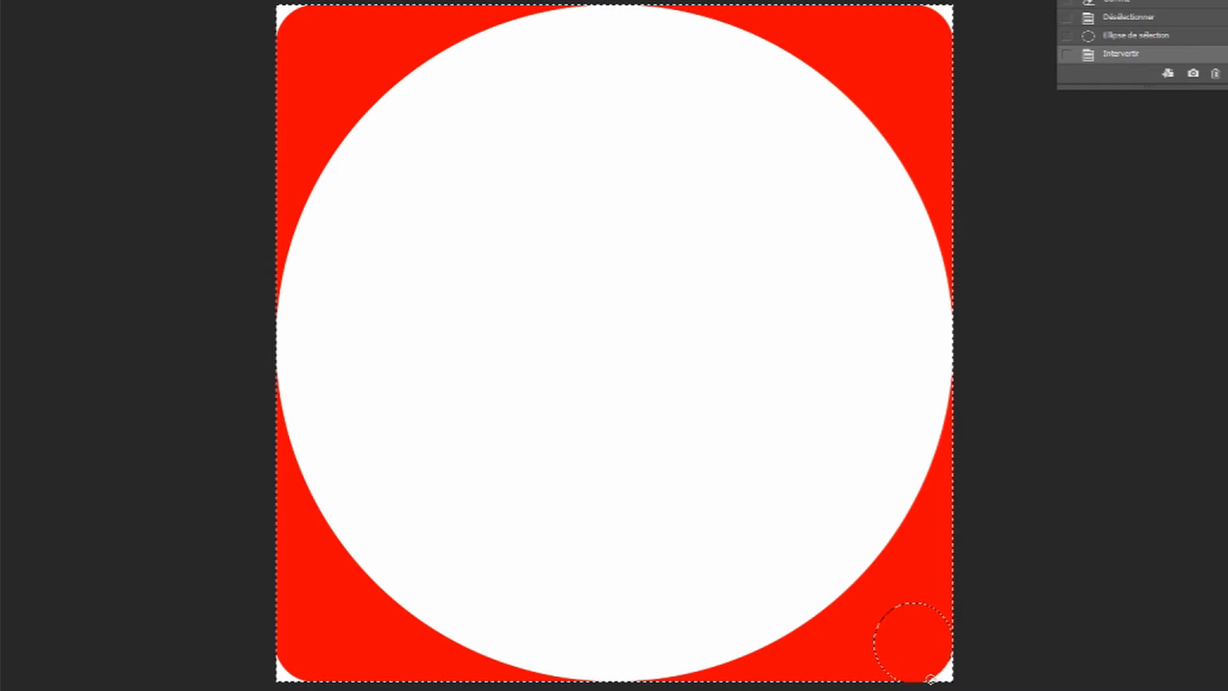
pyautogui.click(952, 651)
pyautogui.hotkey('ctrl', 'd')
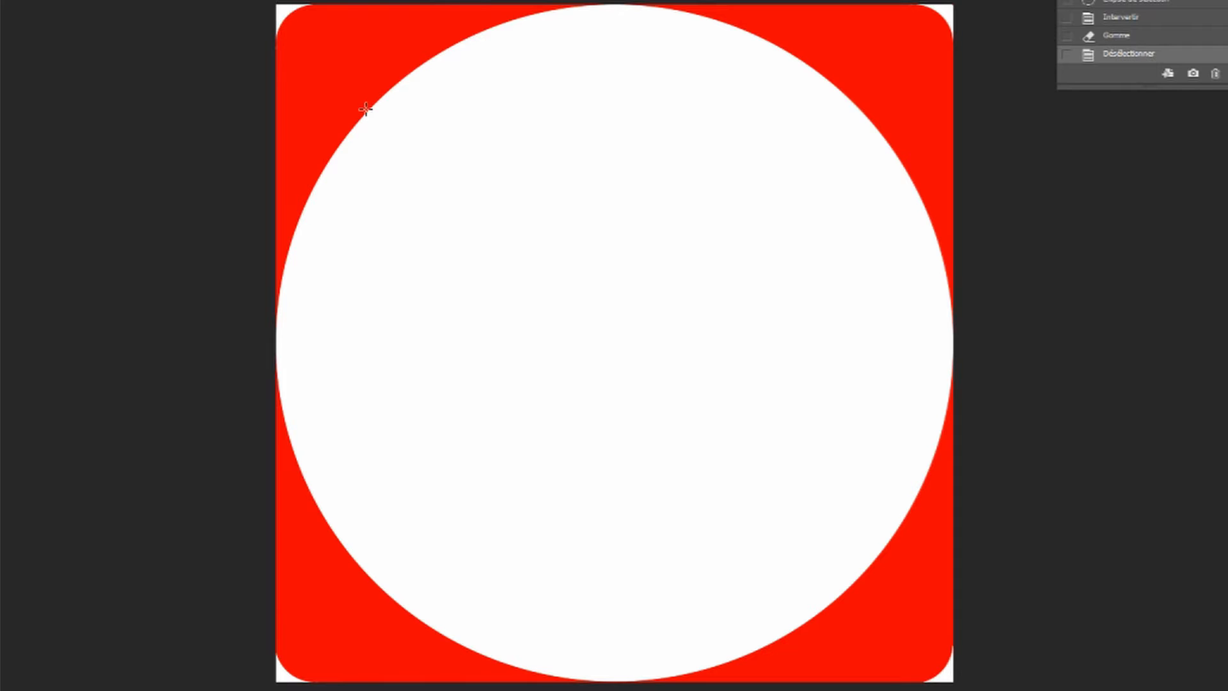
# - Add a new layer one level lower and select the canvas's lower-left diagonal half on it with the Polygonal Lasso
pyautogui.hotkey('ctrl', 'shift', 'alt', 'n')
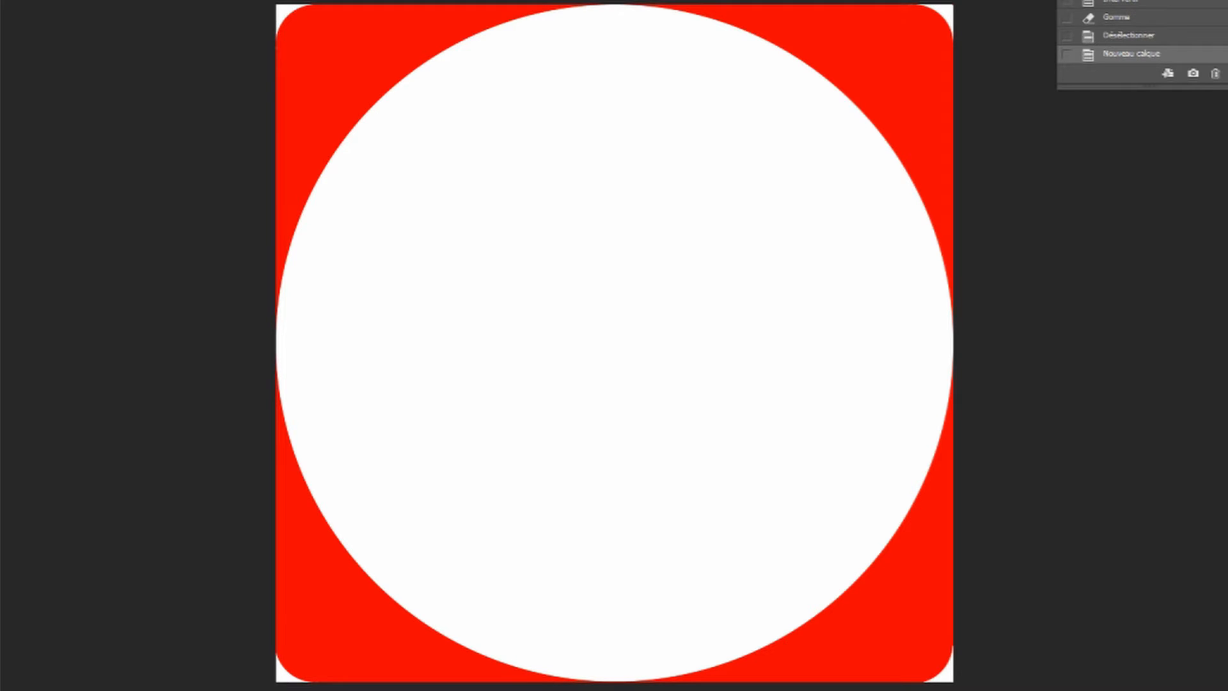
pyautogui.hotkey('ctrl', '[')
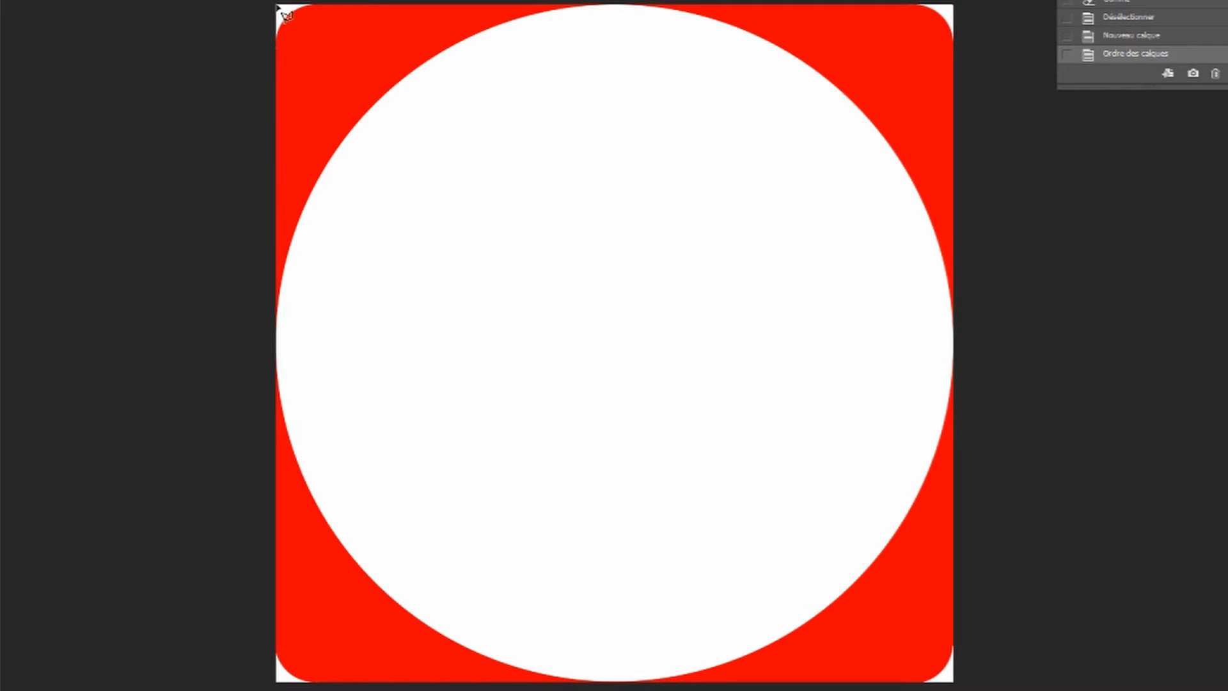
pyautogui.moveTo(278, 6)
pyautogui.mouseDown()
pyautogui.moveTo(796, 363)
pyautogui.moveTo(953, 682)
pyautogui.mouseUp()
pyautogui.doubleClick(954, 682)
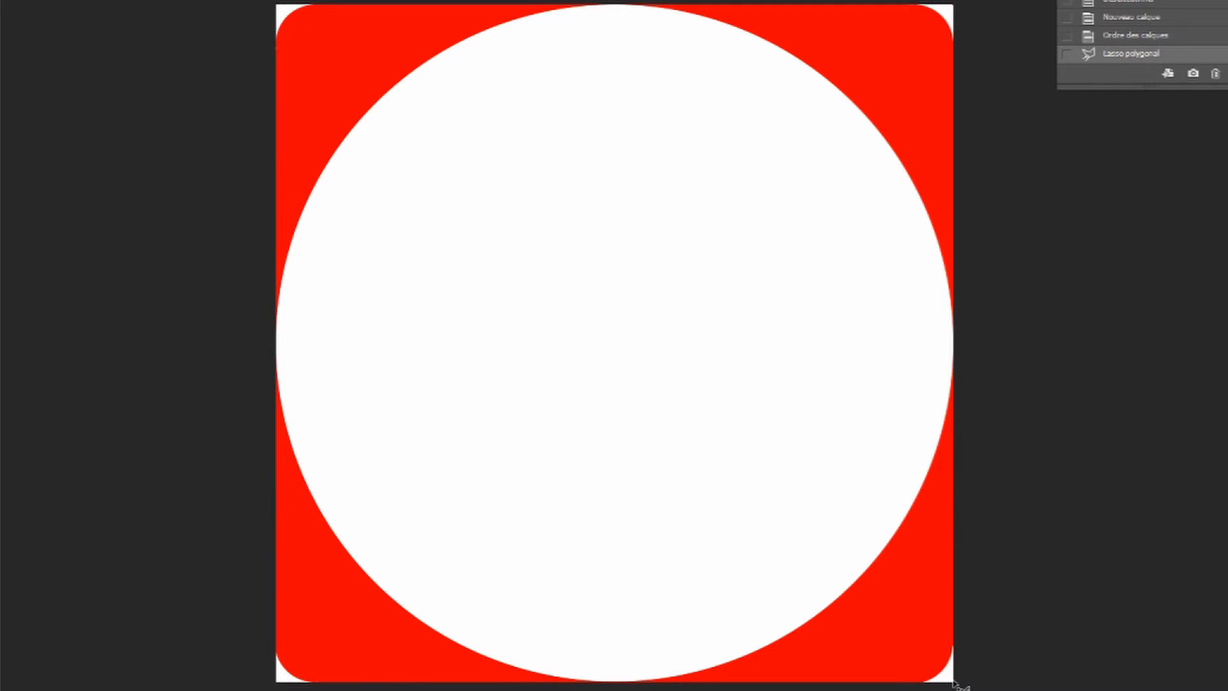
pyautogui.click(278, 6)
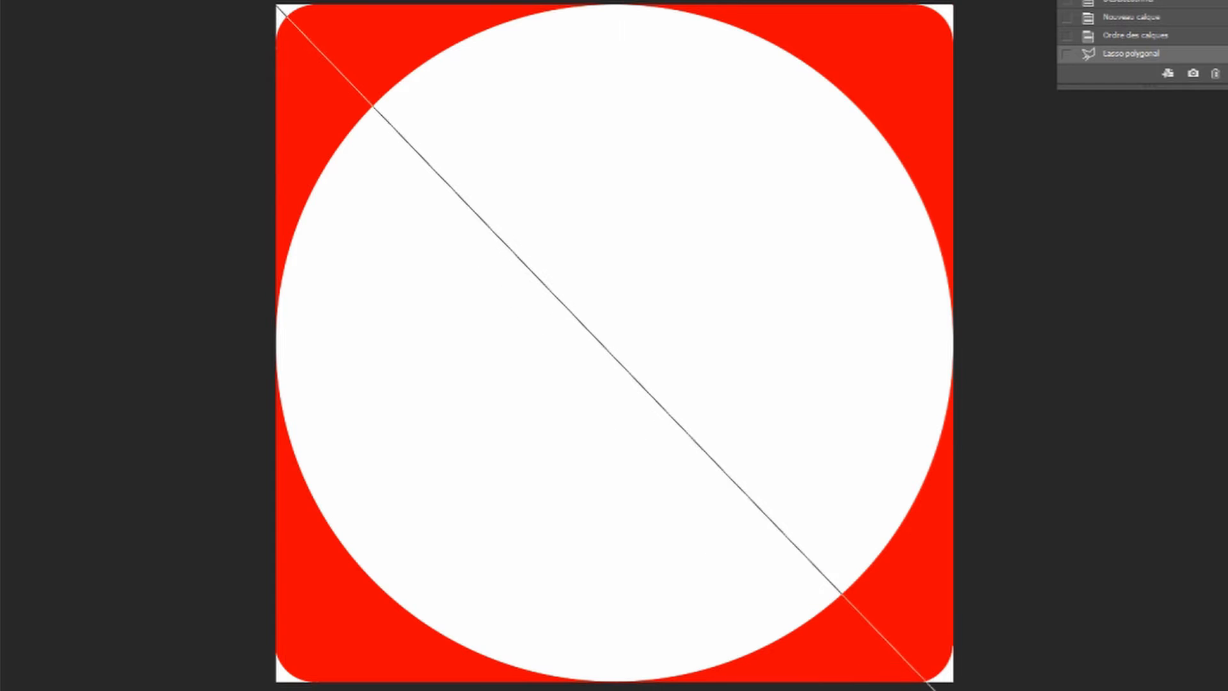
pyautogui.click(954, 682)
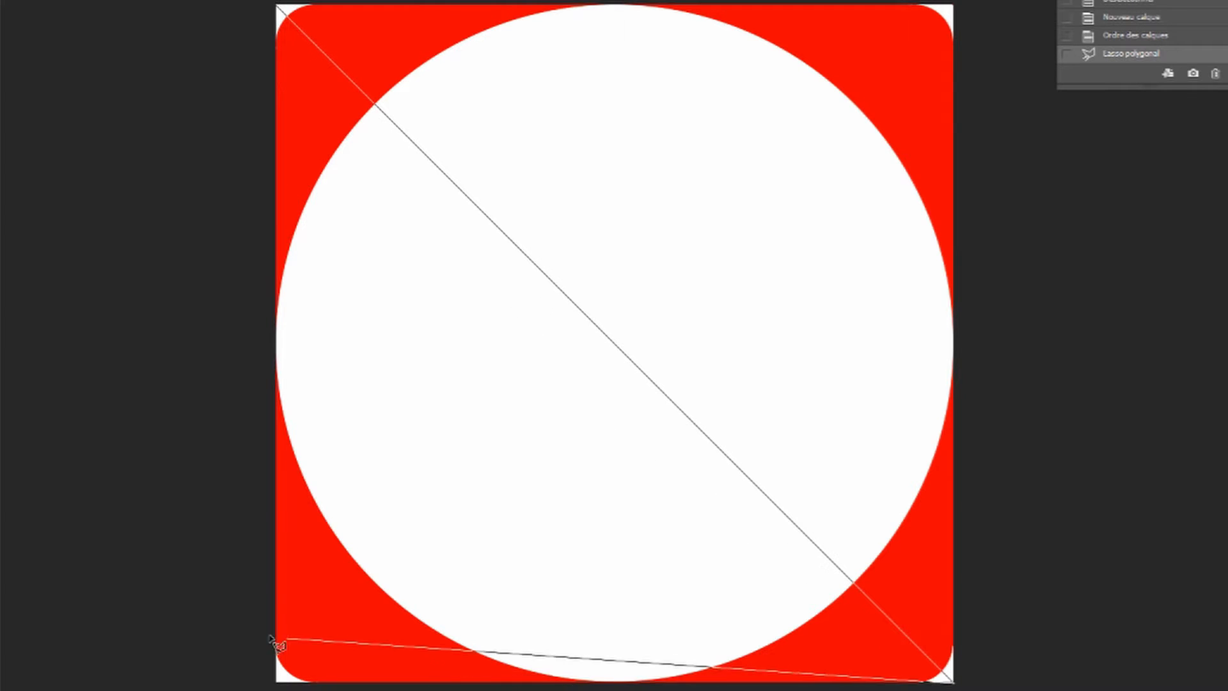
pyautogui.click(277, 681)
pyautogui.click(277, 6)
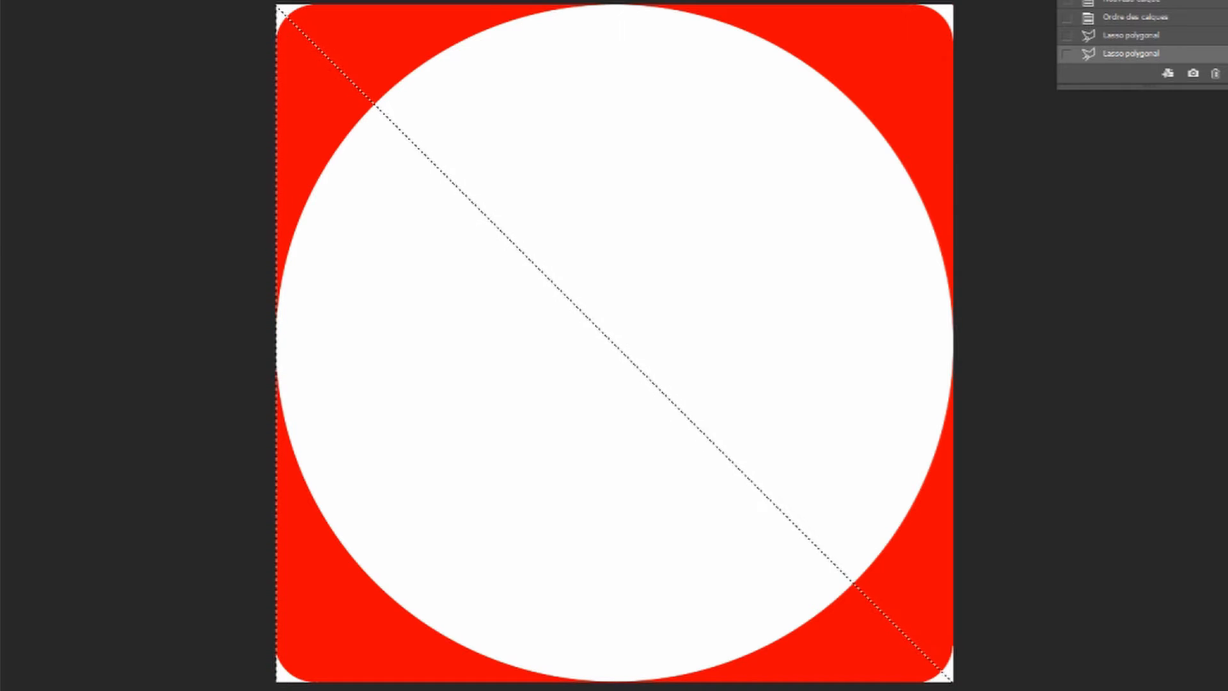
# - Fill the triangular selection with blue using the Brush and bring its layer forward above the red shape
pyautogui.click(1, 447)
pyautogui.click(958, 137)
pyautogui.click(1092, 71)
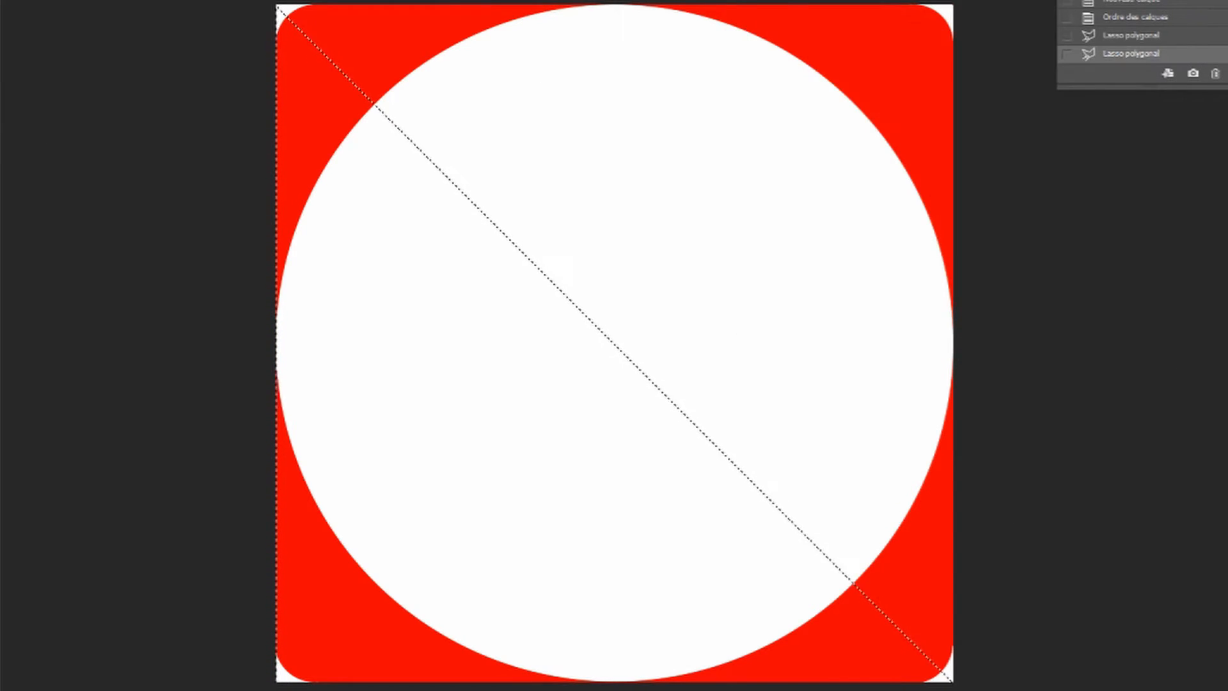
pyautogui.click(1190, 467)
pyautogui.hotkey('ctrl', ']')
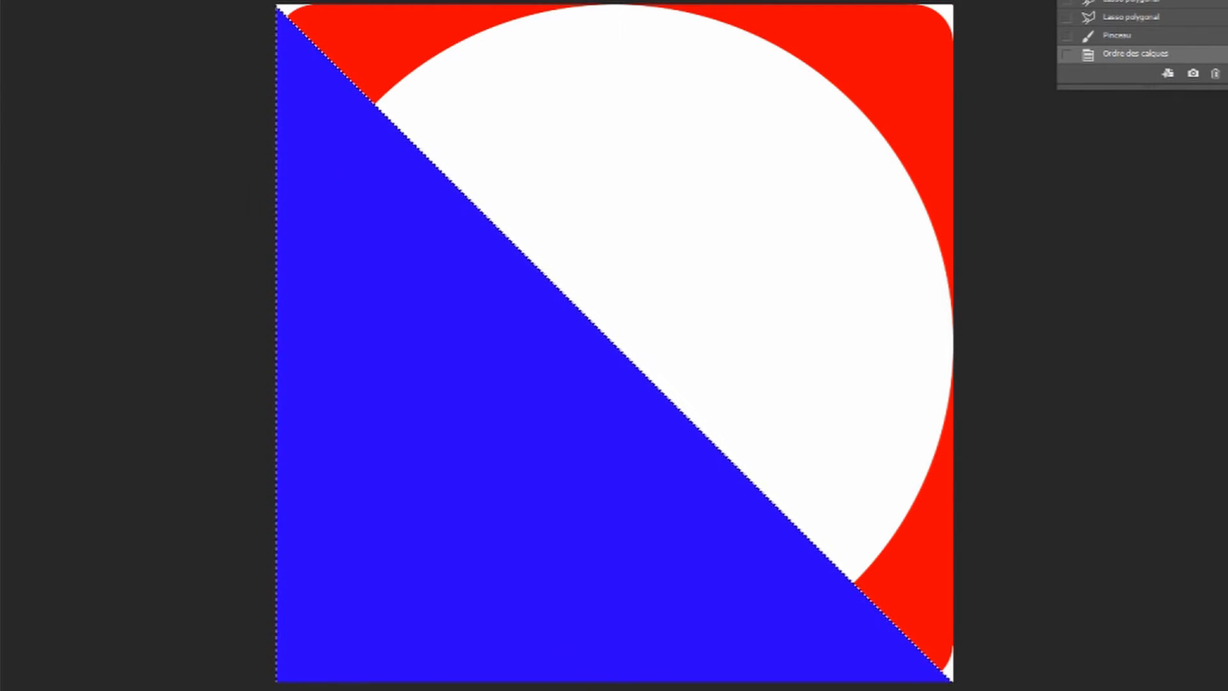
# - Deselect the blue triangle and lower its layer opacity to about 20%
pyautogui.hotkey('ctrl', 'd')
pyautogui.press('5')
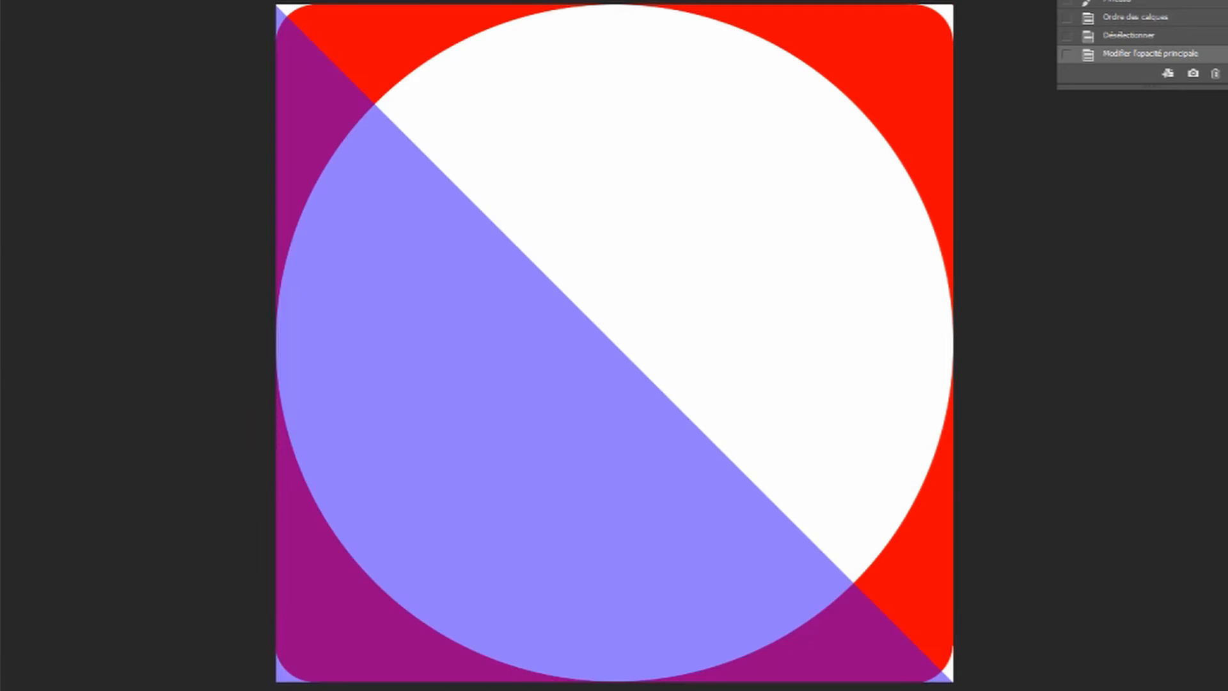
pyautogui.press('2')
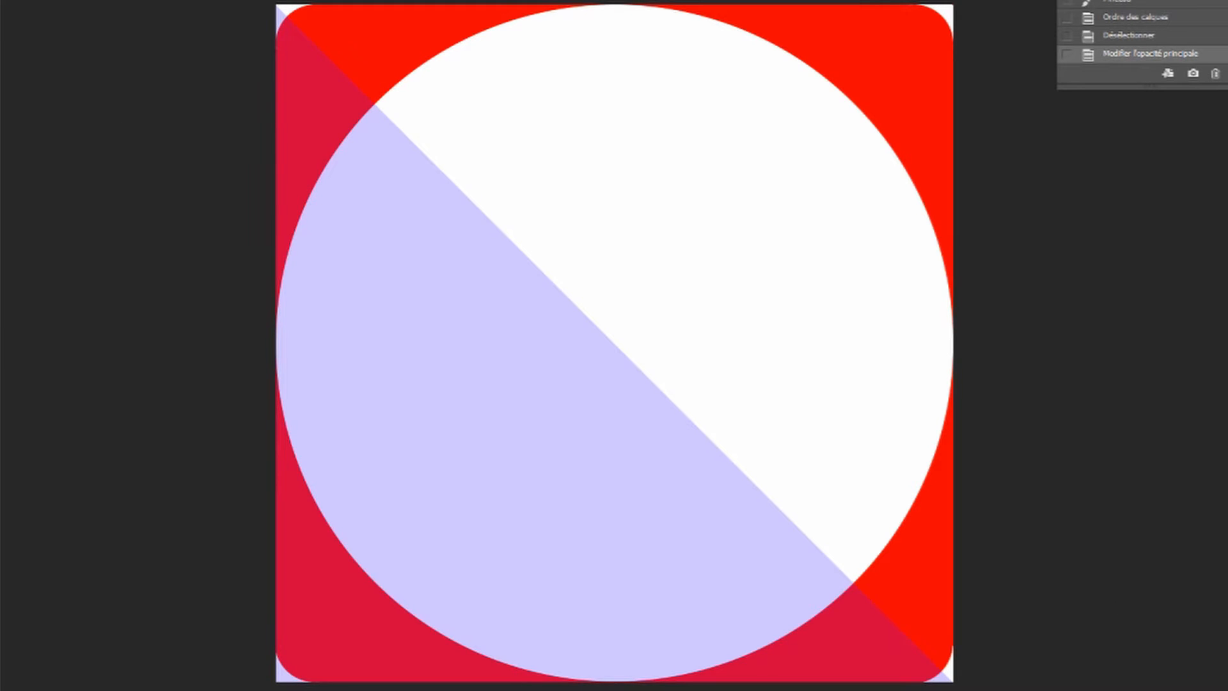
# - Try a circular selection between the two points where the diagonal crosses the large circle, and deselect it
pyautogui.click(1, 19)
pyautogui.moveTo(374, 105); pyautogui.dragTo(852, 583)
pyautogui.click(186, 1)
pyautogui.click(217, 0)
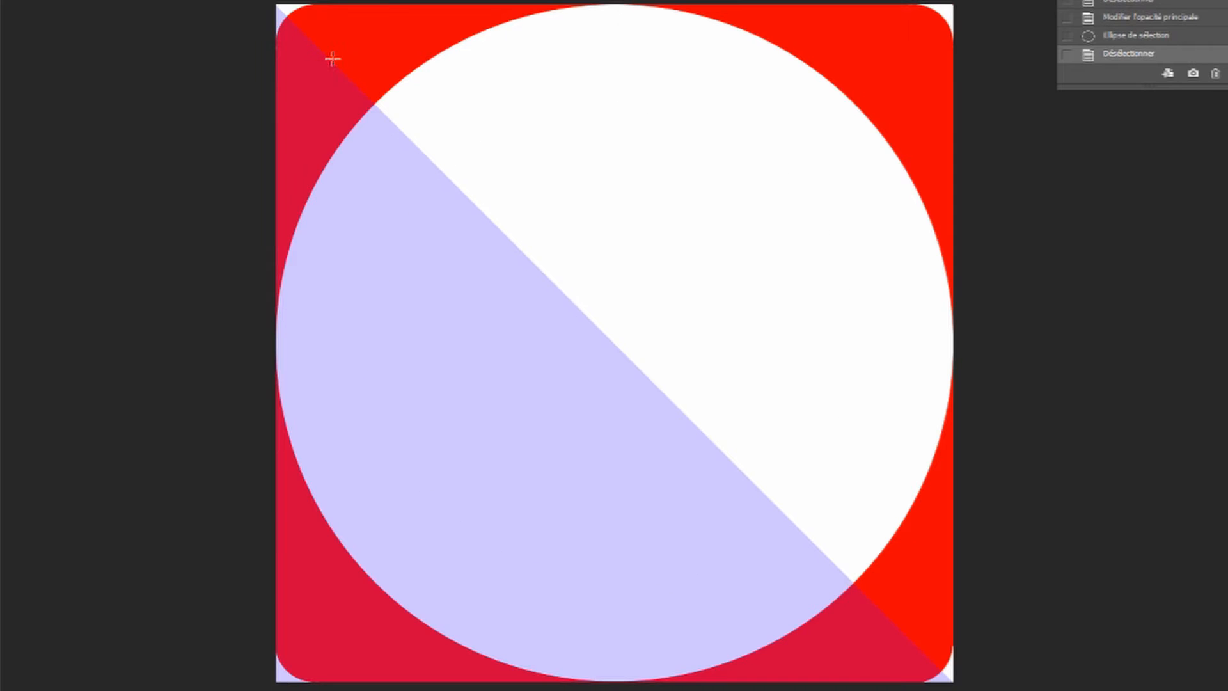
# - Fill a smaller concentric circle inside the large circular cut-out with red (ff0000) using the Brush, and deselect it
pyautogui.moveTo(332, 59); pyautogui.dragTo(899, 629)
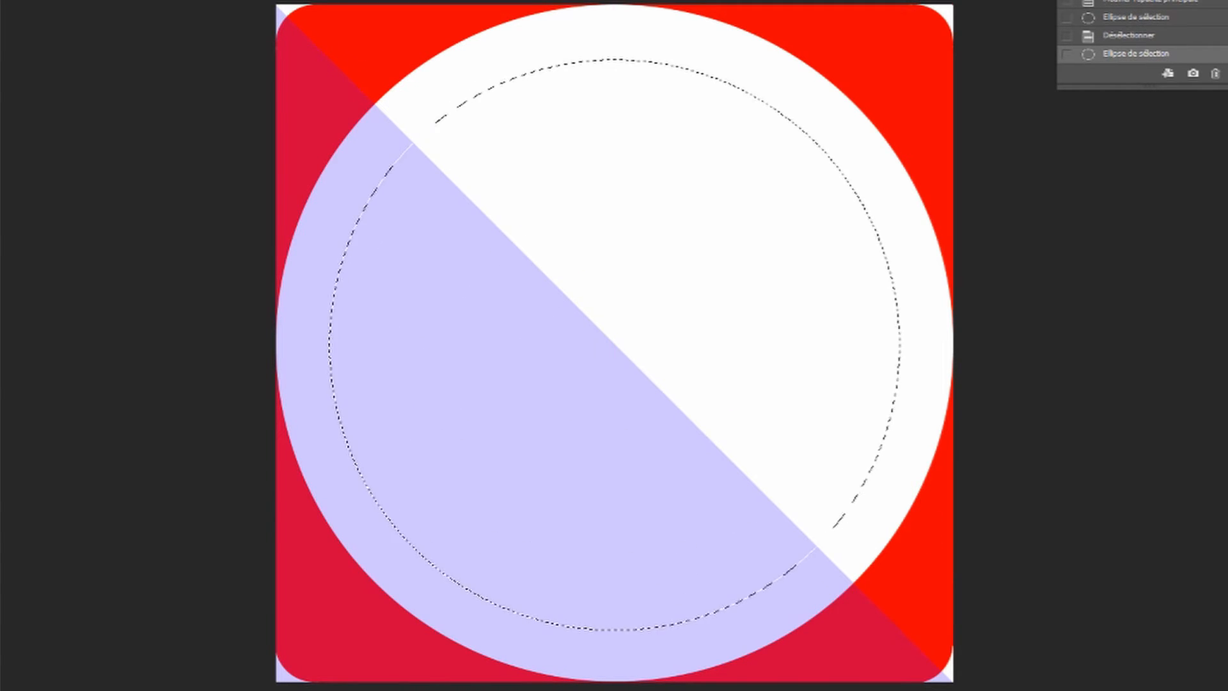
pyautogui.click(1, 435)
pyautogui.click(965, 75)
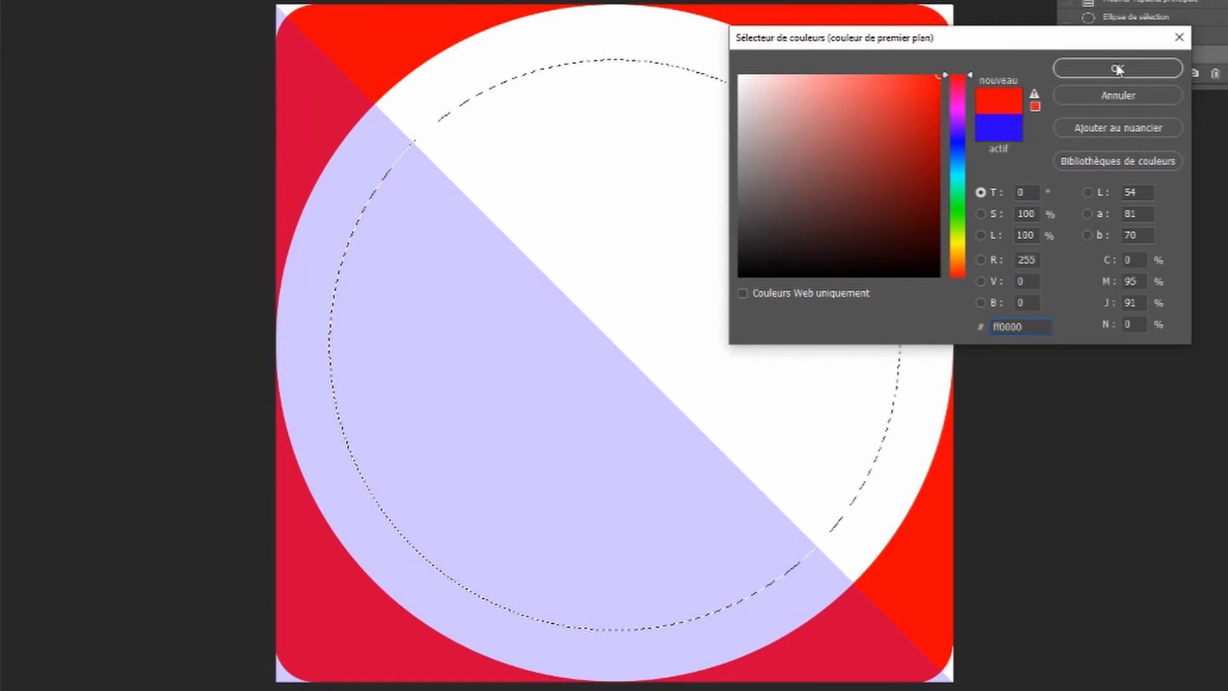
pyautogui.click(1118, 69)
pyautogui.press('b')
pyautogui.click(557, 241)
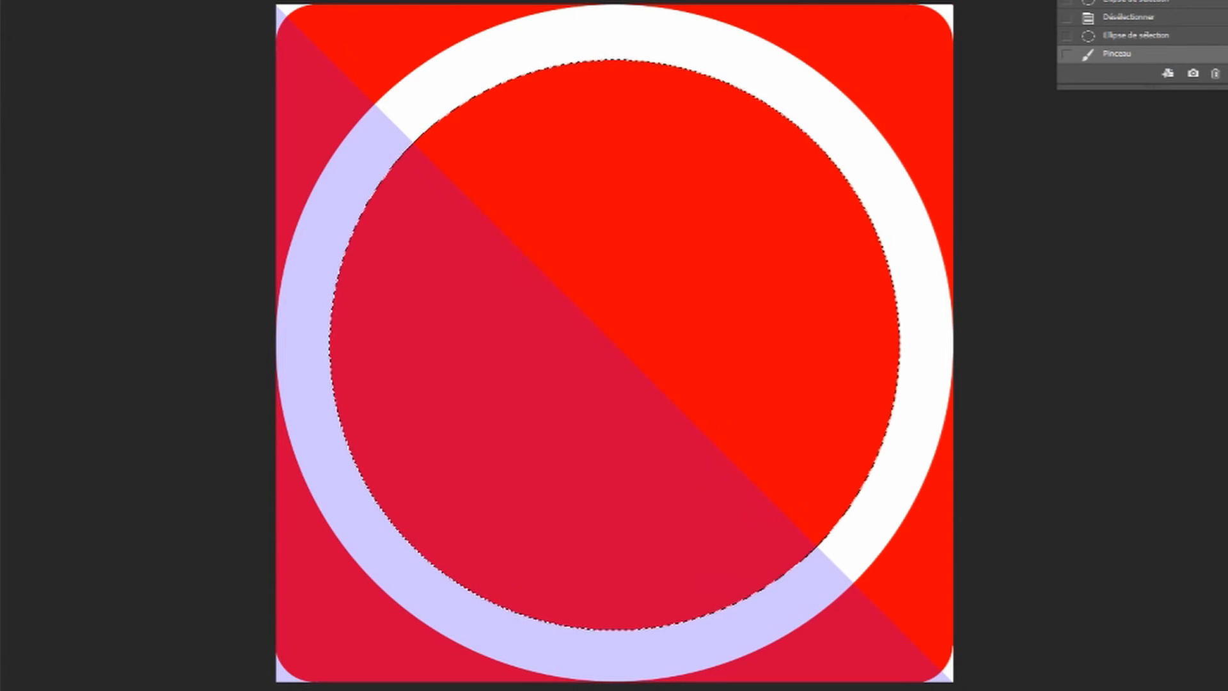
pyautogui.click(191, 1)
pyautogui.hotkey('ctrl', 'd')
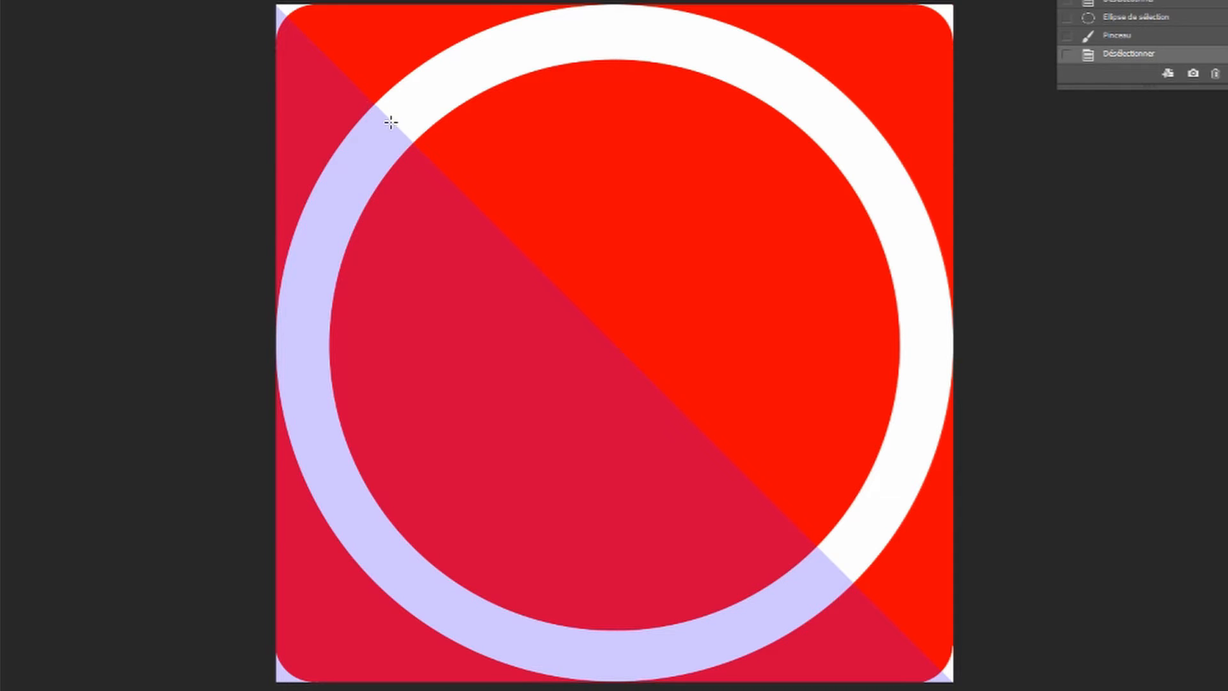
# - Erase a smaller concentric circle from the middle of the red disc to leave a red ring, and deselect it
pyautogui.moveTo(392, 122); pyautogui.dragTo(836, 565)
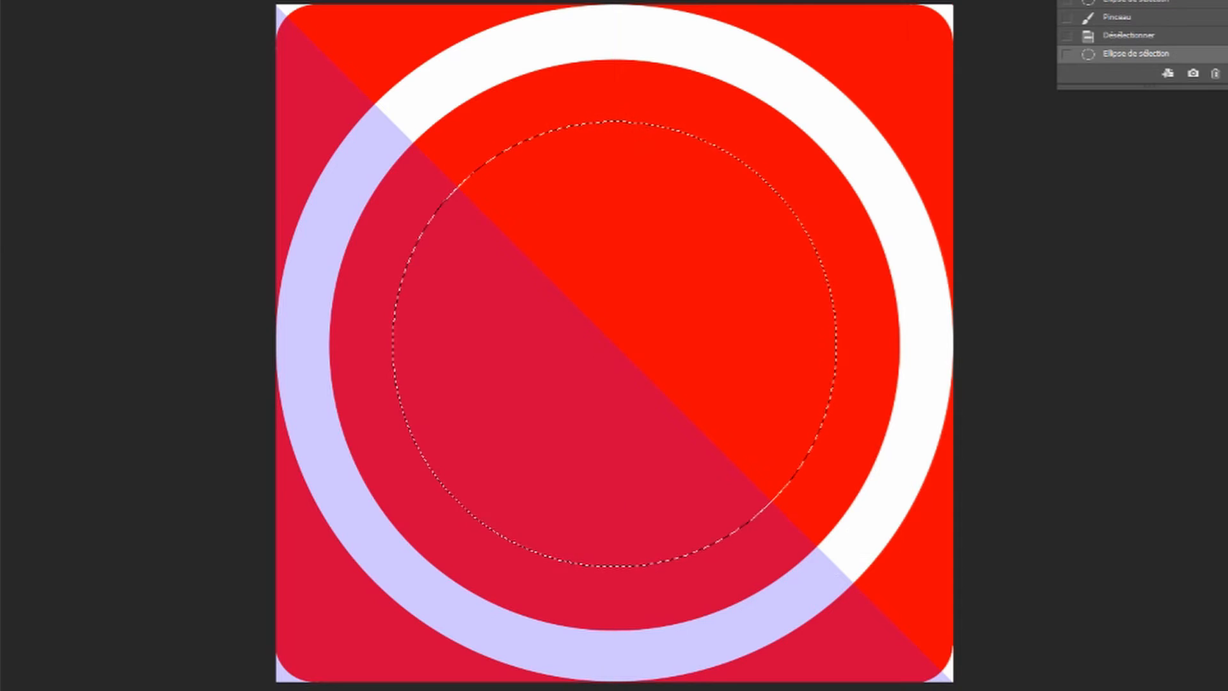
pyautogui.rightClick(596, 306)
pyautogui.moveTo(683, 346); pyautogui.dragTo(783, 346)
pyautogui.click(655, 275)
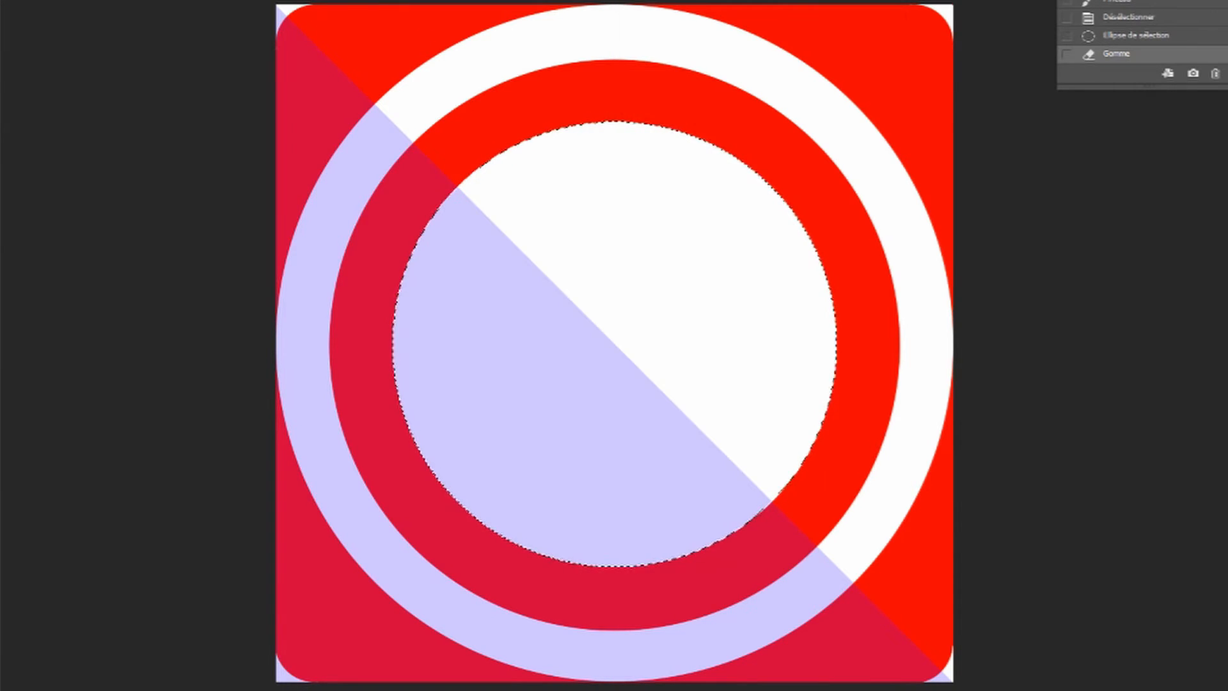
pyautogui.hotkey('ctrl', 'd')
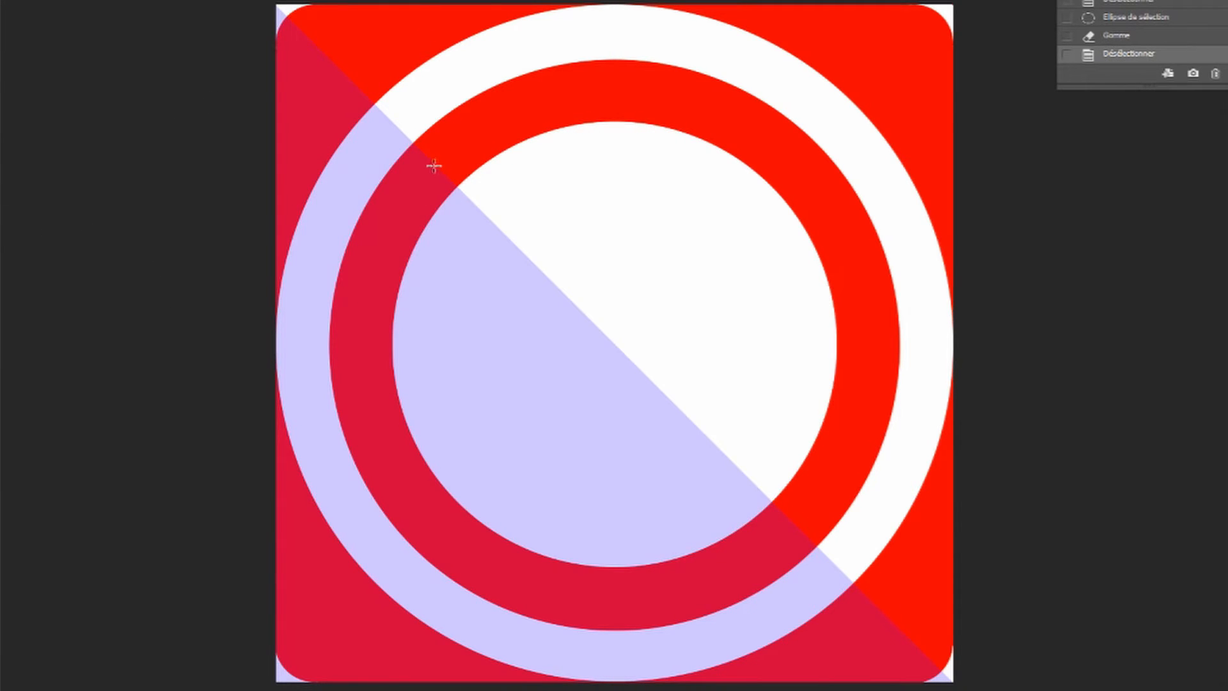
# - Fill a slightly smaller concentric circle inside the inner cut-out with red using the Brush, and deselect it
pyautogui.moveTo(436, 167); pyautogui.dragTo(798, 527)
pyautogui.click(0, 108)
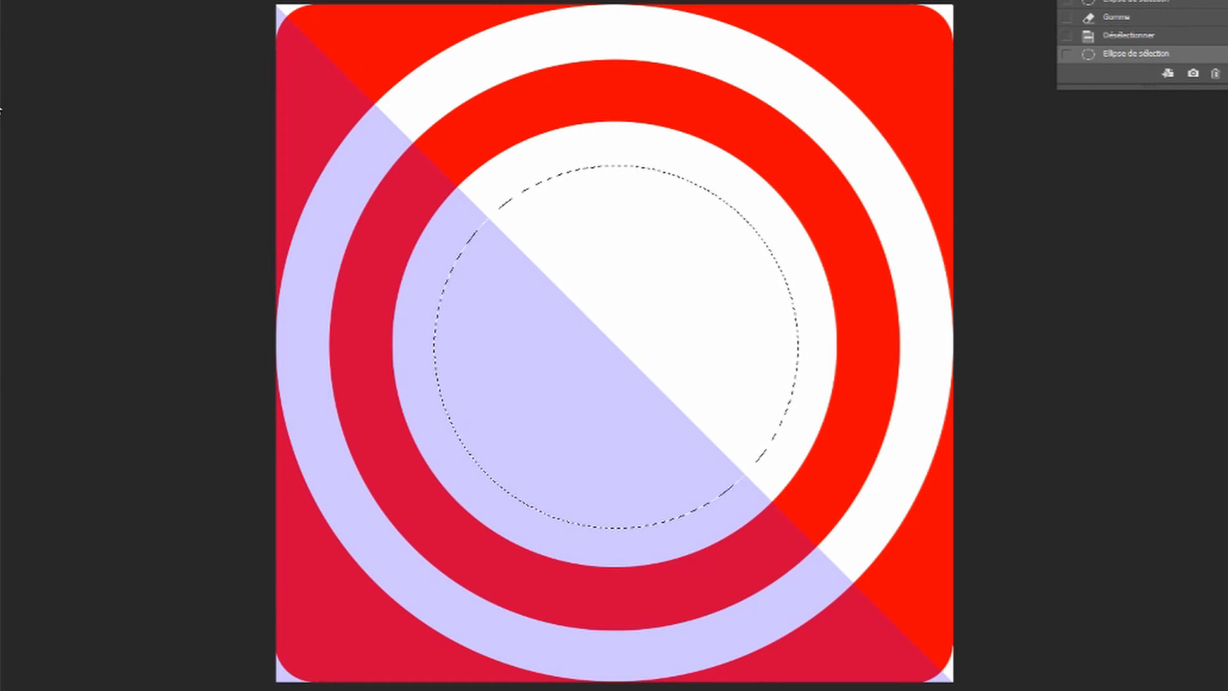
pyautogui.click(604, 341)
pyautogui.click(192, 0)
pyautogui.click(211, 0)
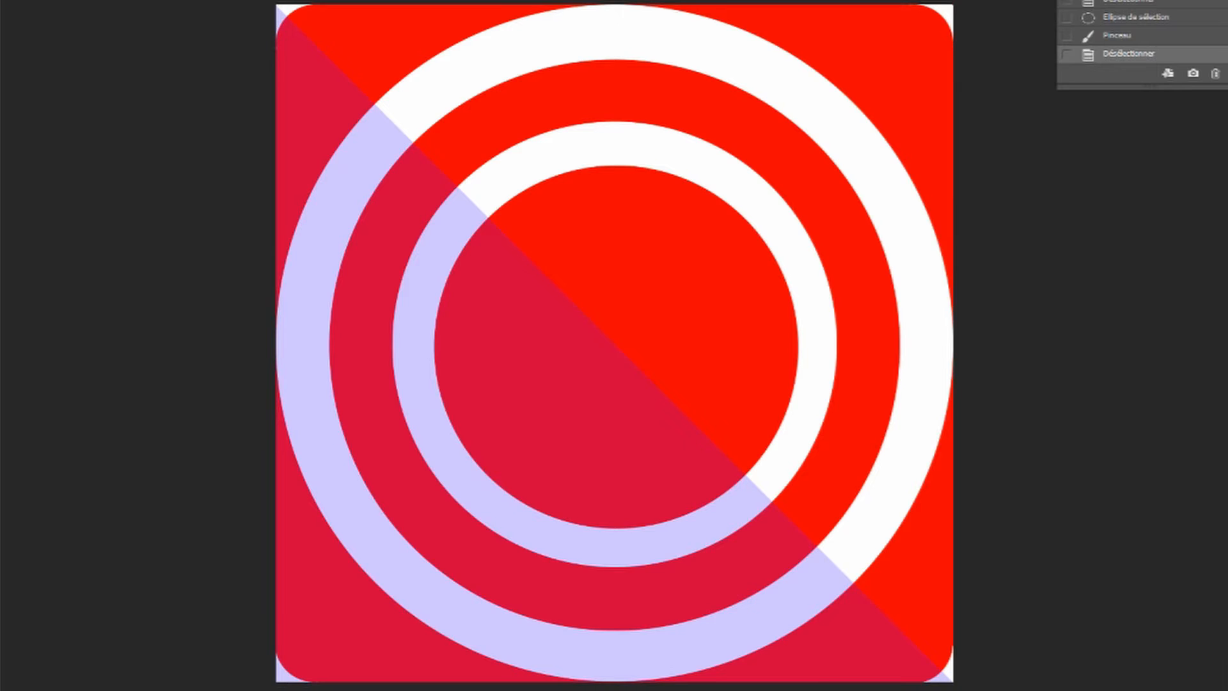
# - Toggle the visibility of the translucent blue diagonal layer "Calque 4" and delete that layer
pyautogui.click(1227, 192)
pyautogui.click(1227, 192)
pyautogui.rightClick(1227, 192)
pyautogui.click(1225, 167)
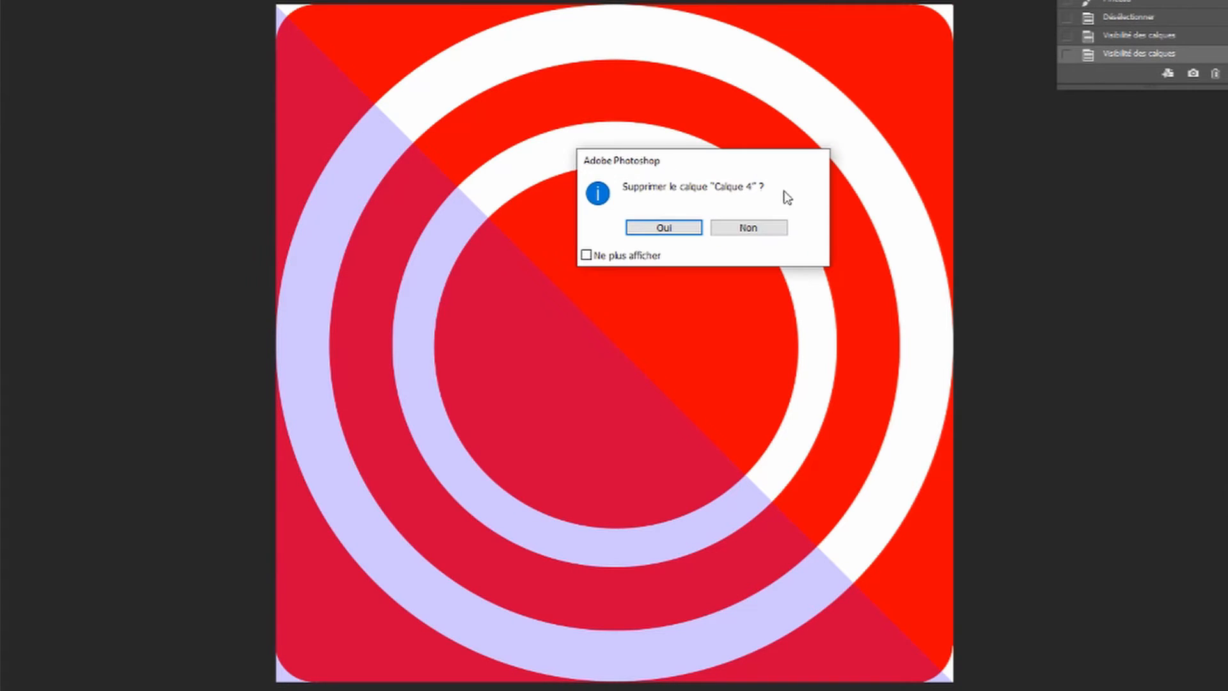
pyautogui.click(665, 228)
# - Show the Instagram wordmark layer and scale it down about the center to fit inside the central red disc
pyautogui.click(1219, 368)
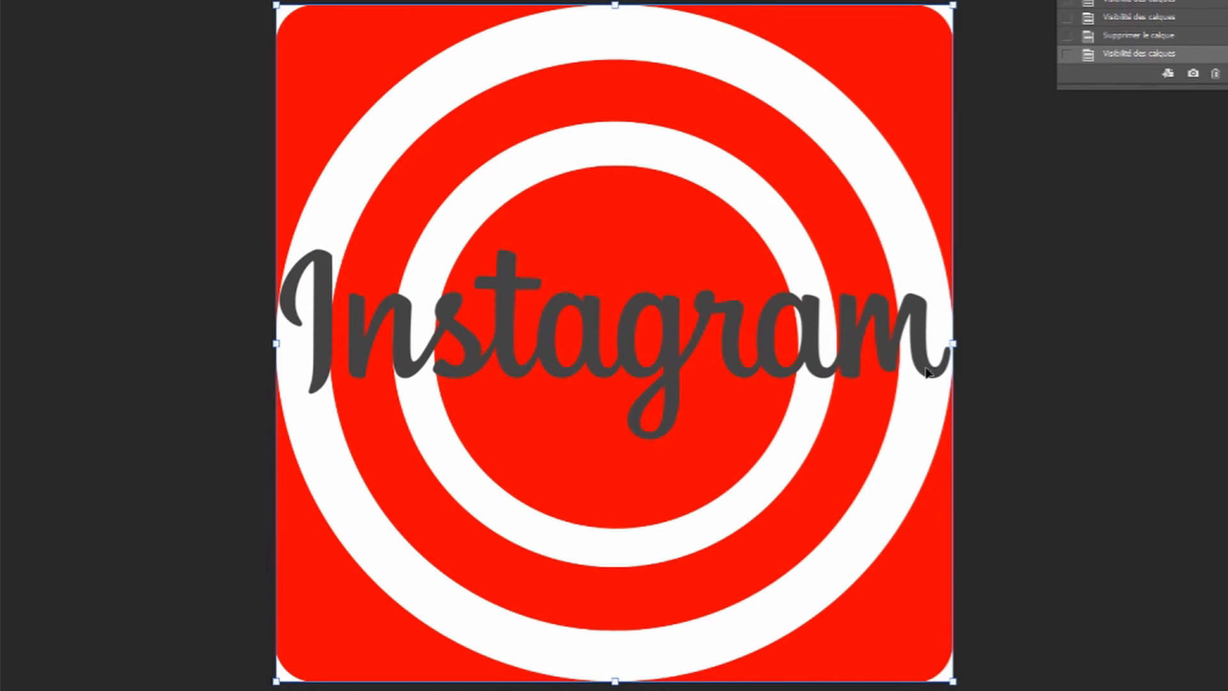
pyautogui.moveTo(953, 5); pyautogui.dragTo(783, 296)
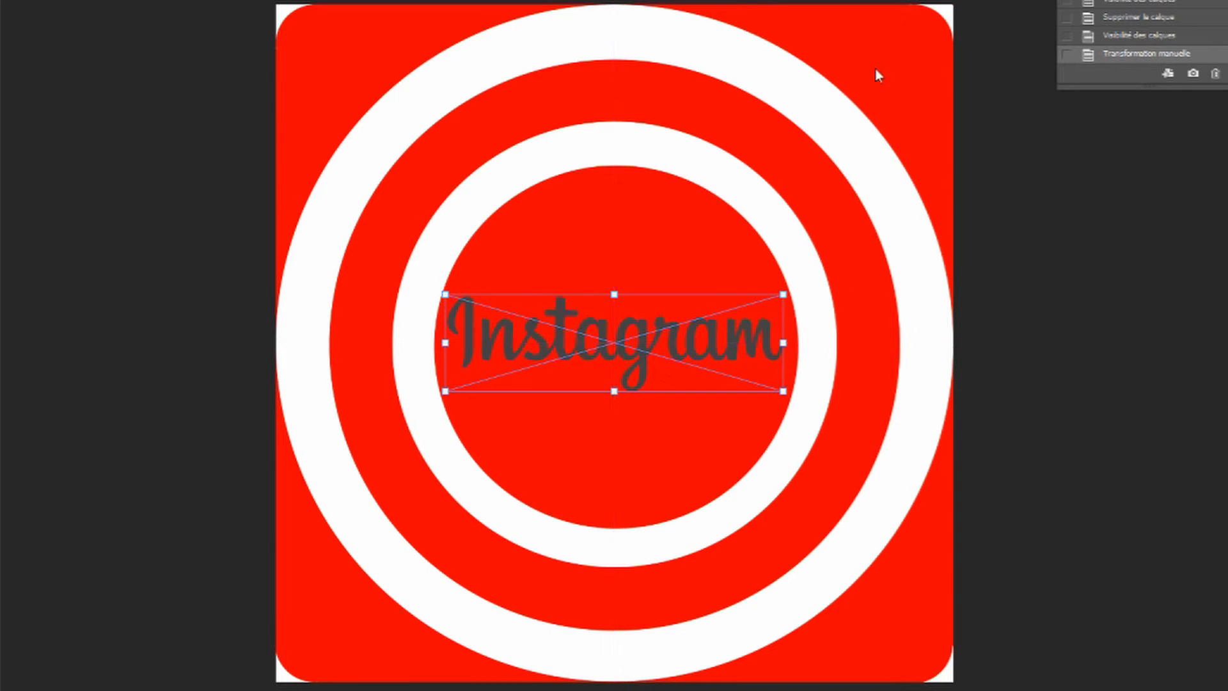
pyautogui.press('Return')
# - Select the Instagram lettering with the Magic Wand, erase its shape from the red disc and deselect it
pyautogui.press('w')
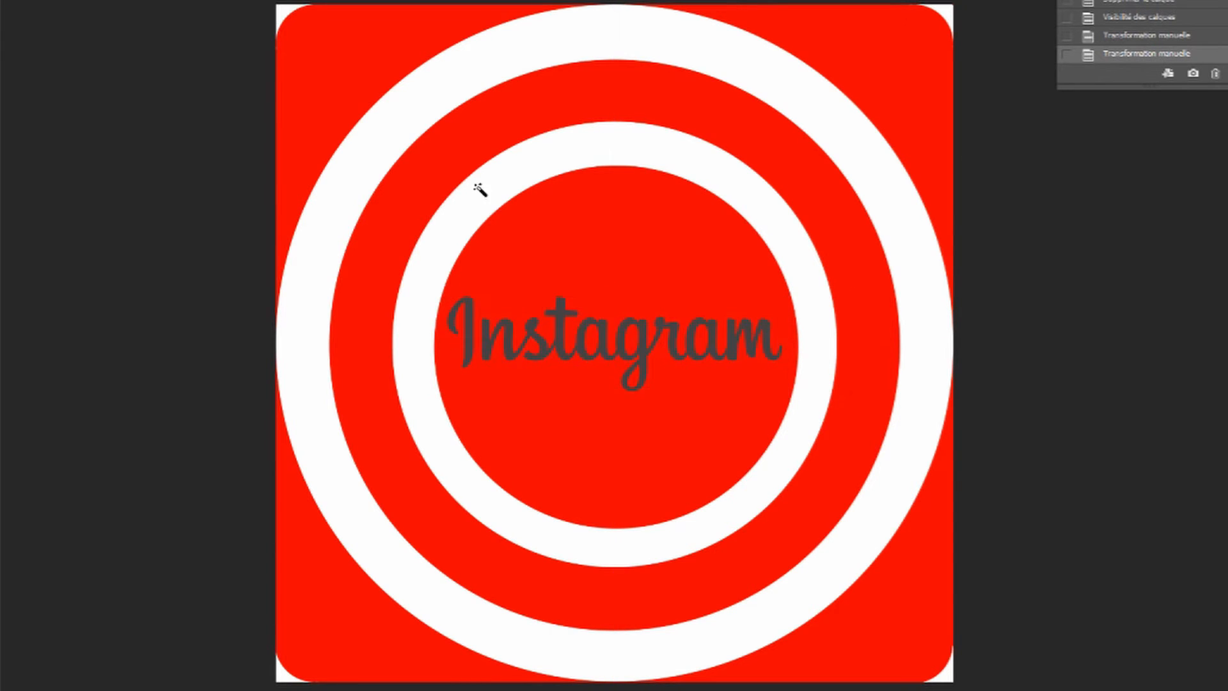
pyautogui.click(470, 310)
pyautogui.click(509, 330)
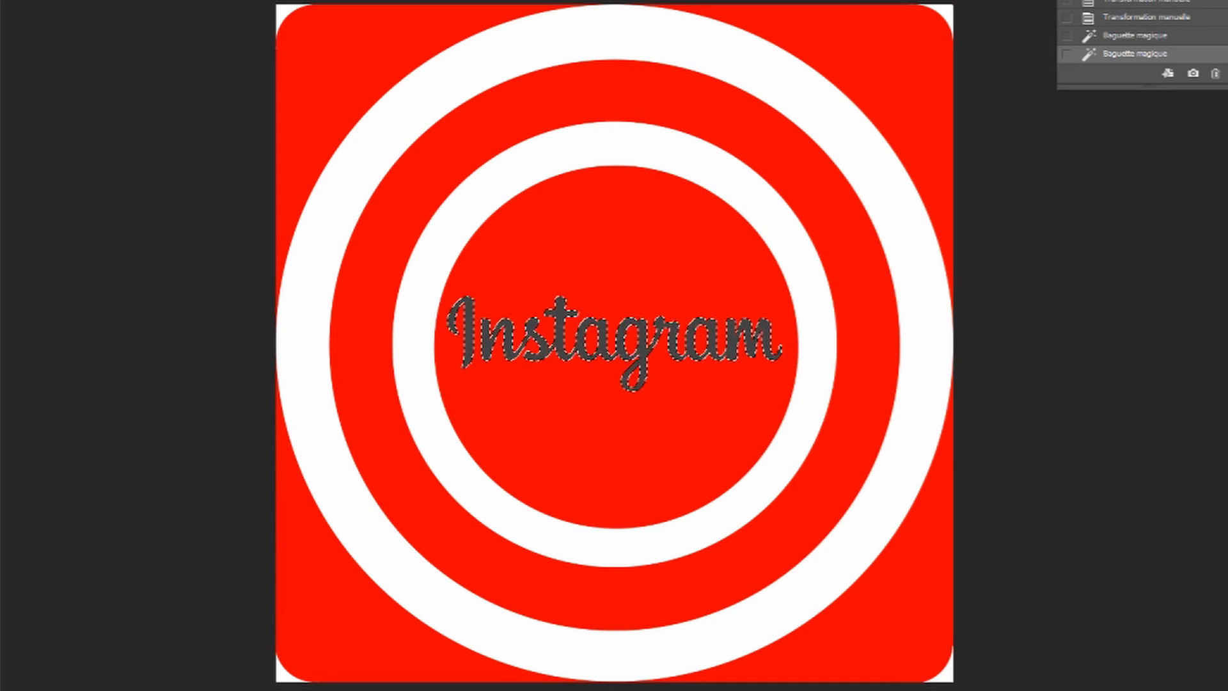
pyautogui.click(614, 334)
pyautogui.click(189, 0)
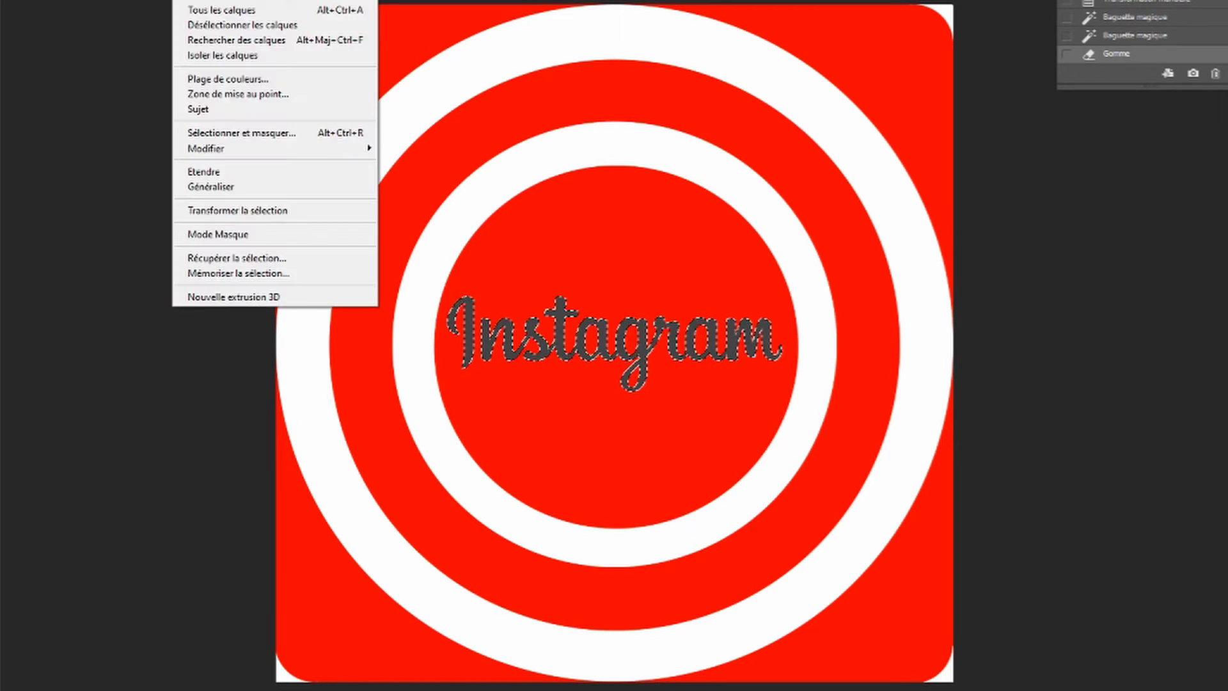
pyautogui.click(211, 0)
# - Hide the dark Instagram wordmark layer and delete it
pyautogui.click(1227, 346)
pyautogui.rightClick(1227, 70)
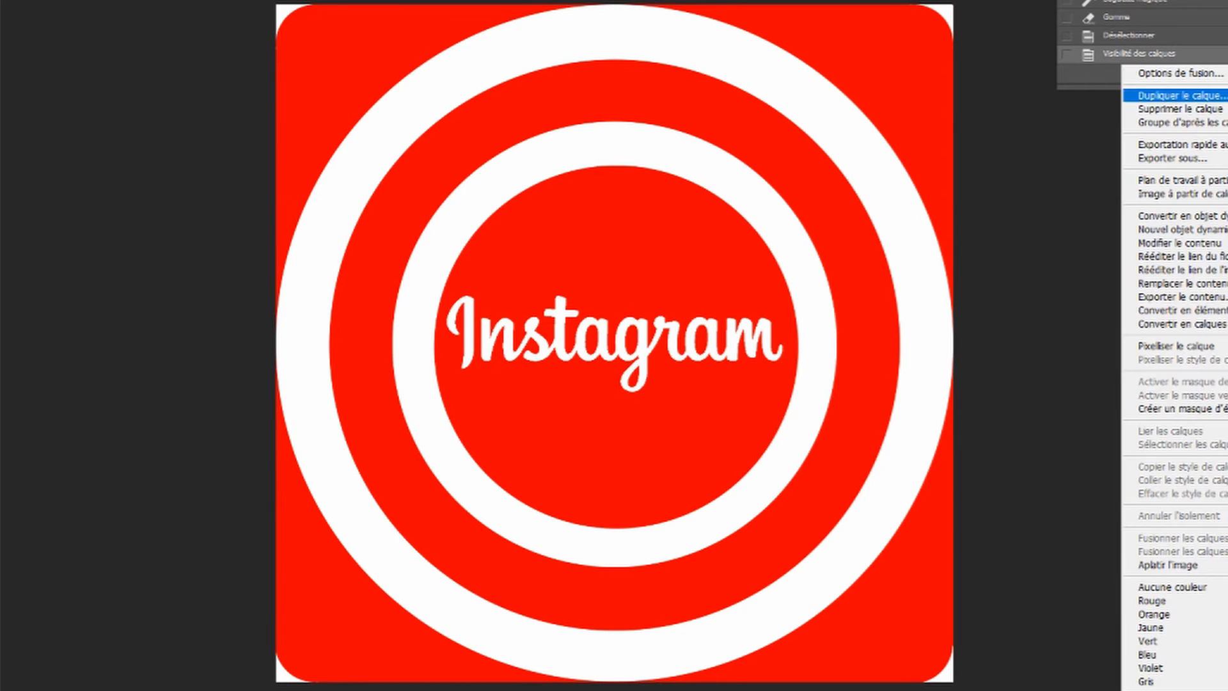
pyautogui.click(1216, 110)
pyautogui.click(701, 224)
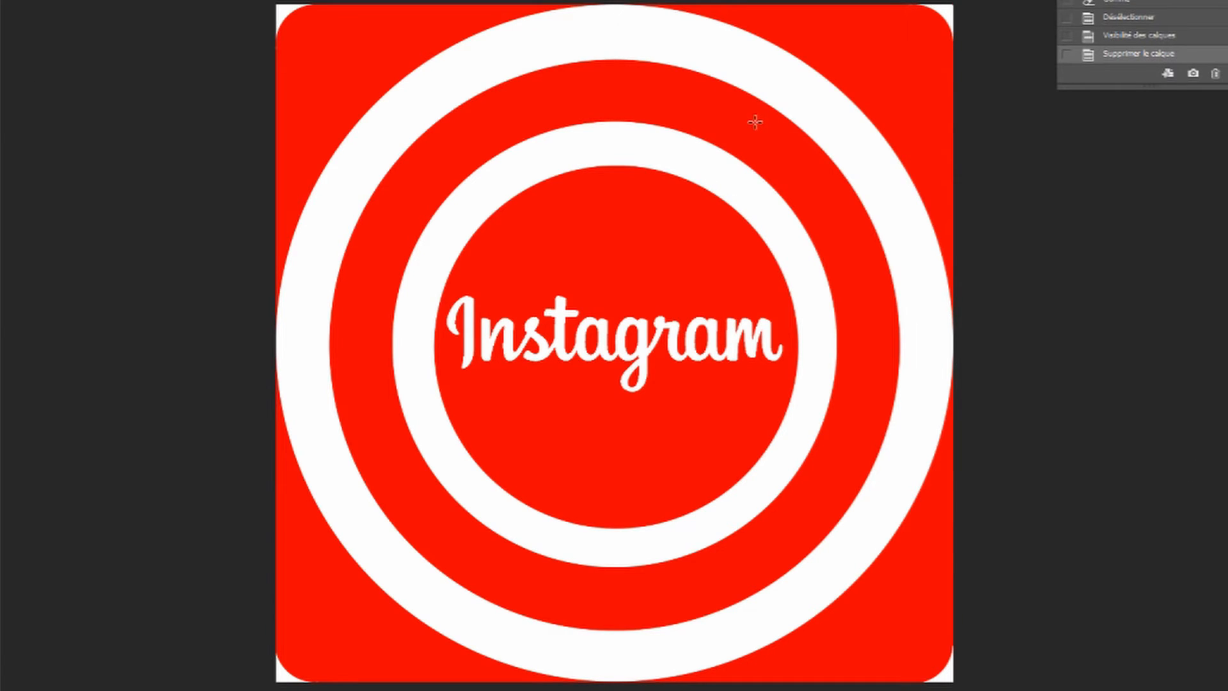
pyautogui.moveTo(756, 121); pyautogui.dragTo(802, 170)
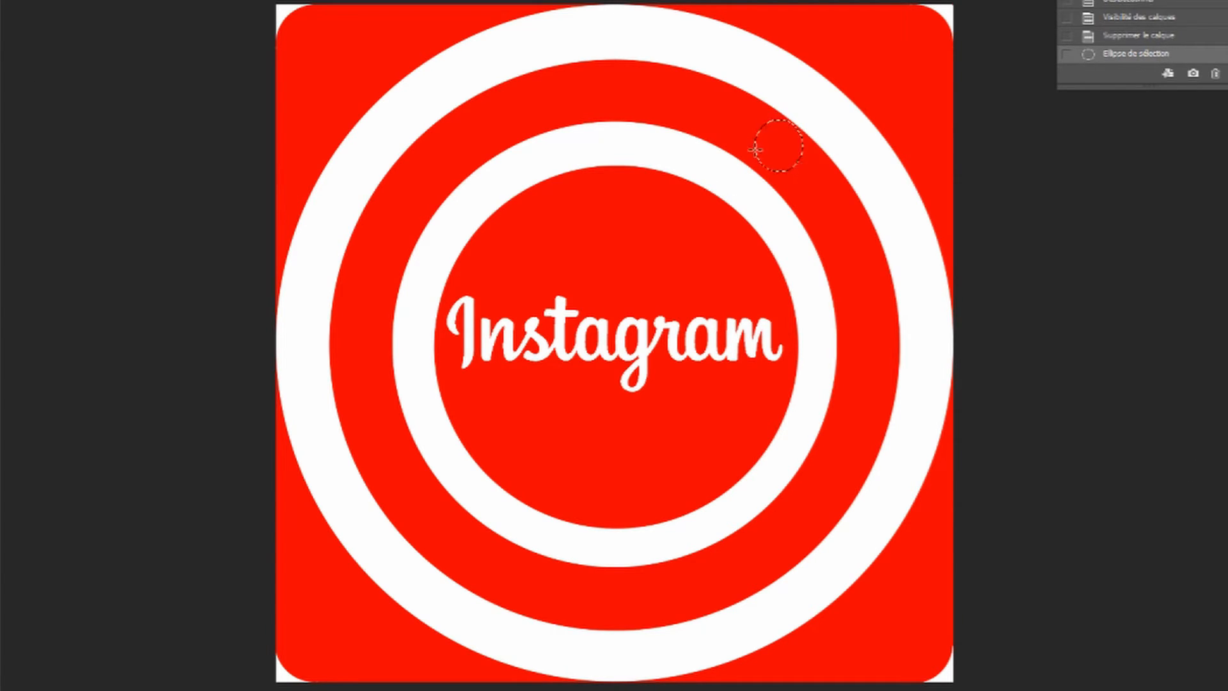
pyautogui.click(189, 0)
pyautogui.click(211, 0)
# - Erase a small circular dot from the upper-right part of the red ring and deselect it
pyautogui.moveTo(744, 117); pyautogui.dragTo(788, 162)
pyautogui.click(730, 178)
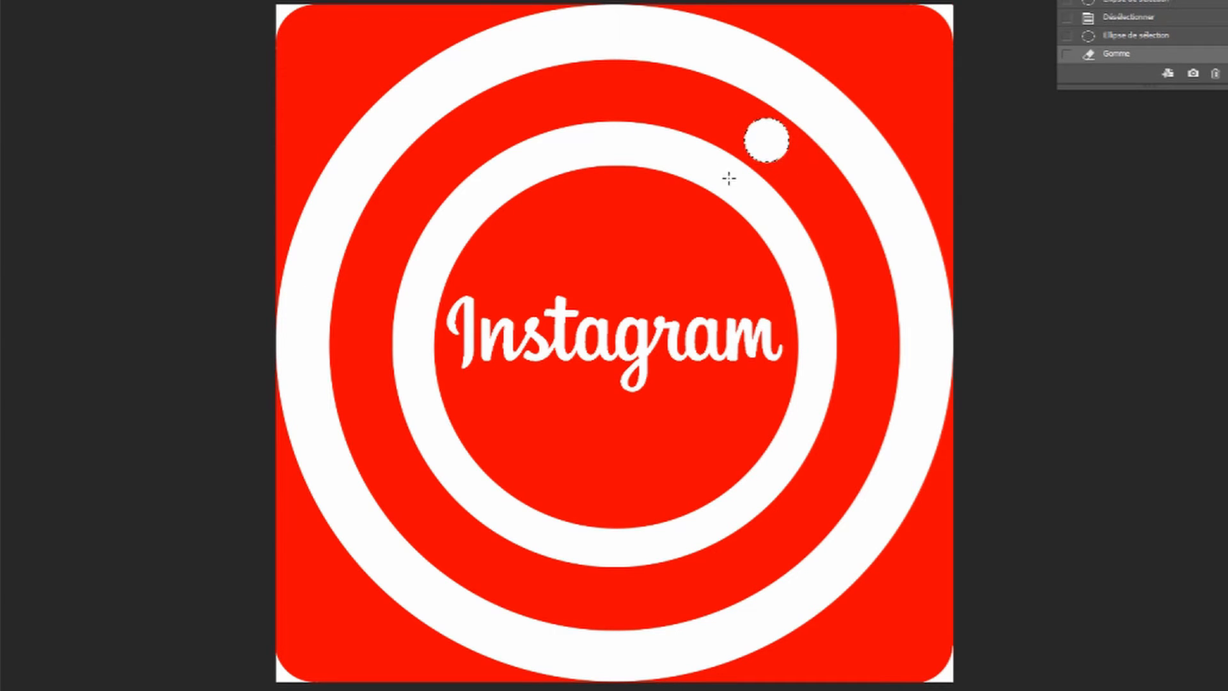
pyautogui.click(189, 0)
pyautogui.click(211, 0)
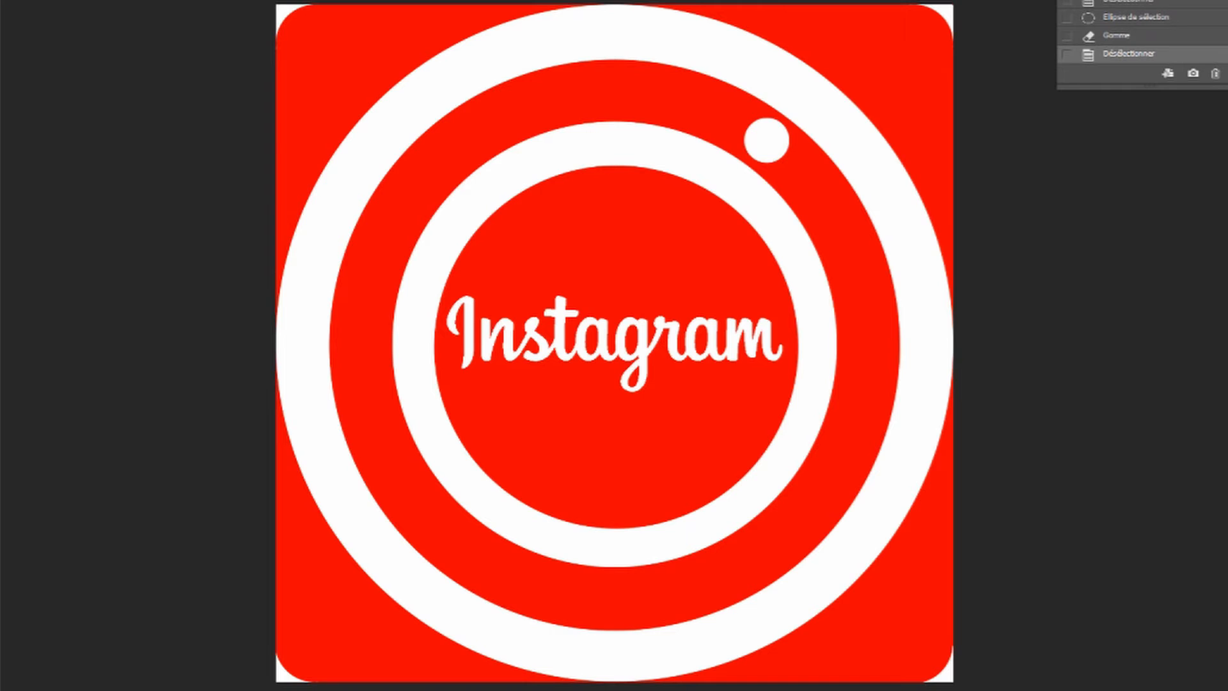
# - Apply a linear yellow-orange-red-blue Gradient Overlay to the red shape in Normal mode, 100% opacity, 59° angle and 108% scale
pyautogui.click(122, 0)
pyautogui.moveTo(233, 80)
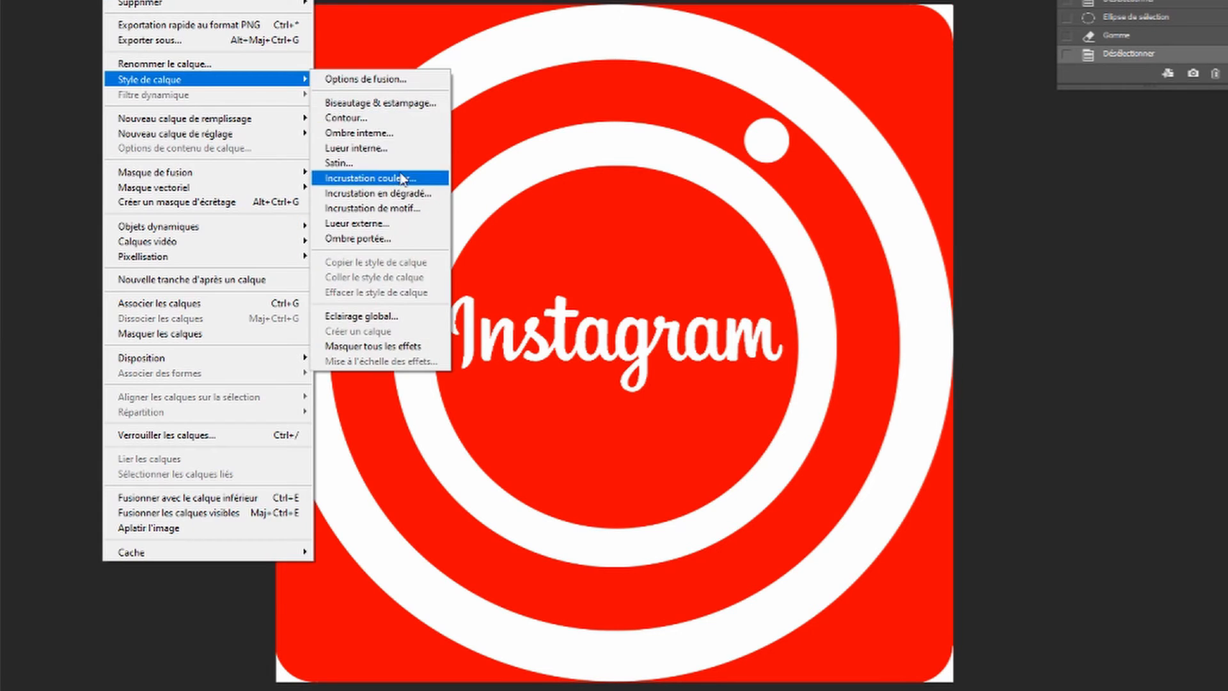
pyautogui.click(412, 176)
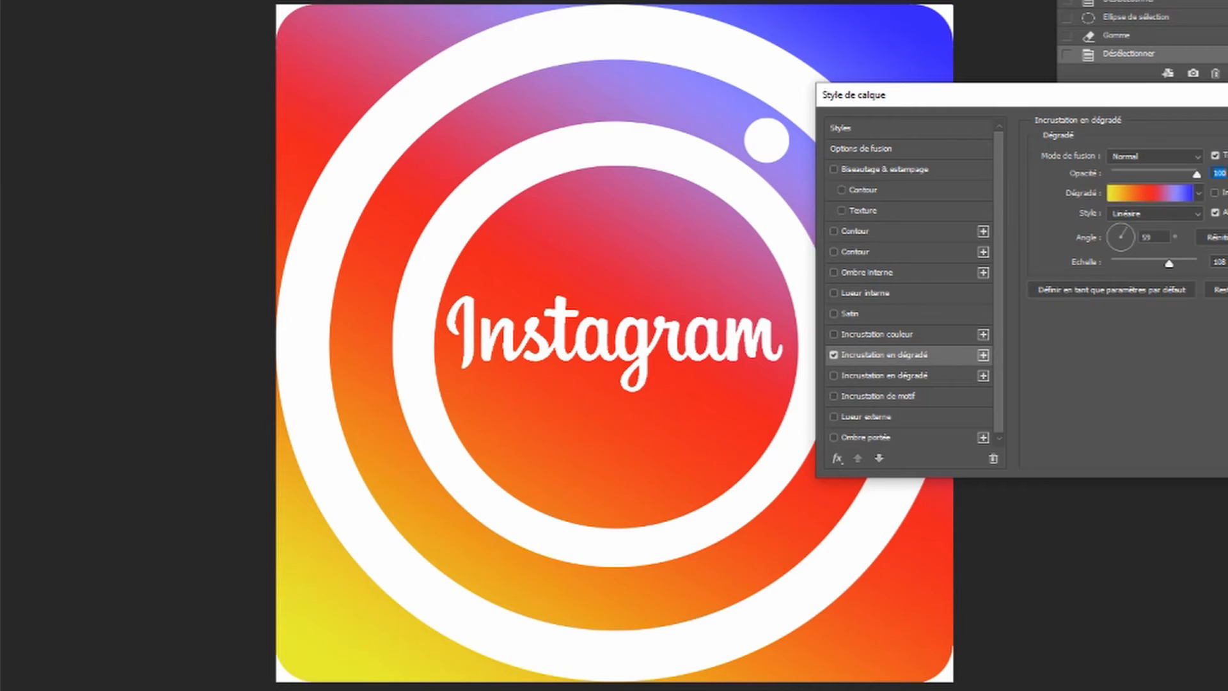
pyautogui.press('Return')
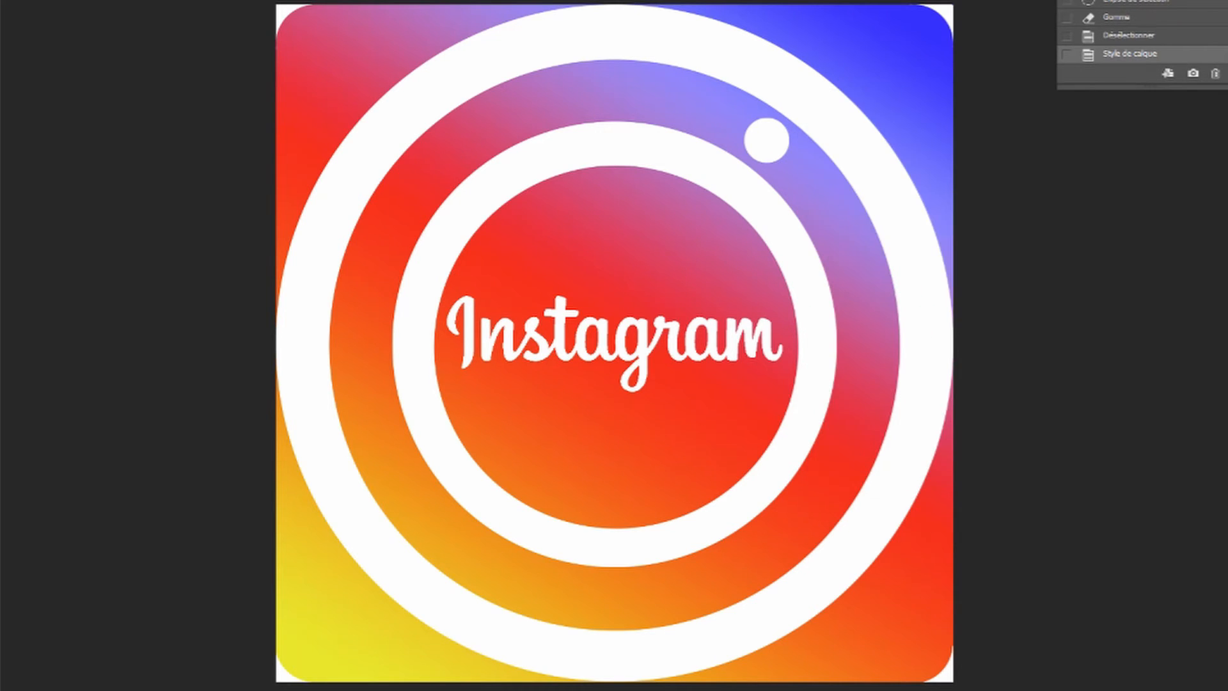
# - Paint along the canvas edges with the Brush at 5000 px size and 100% hardness, toggling layer visibility between strokes
pyautogui.rightClick(284, 89)
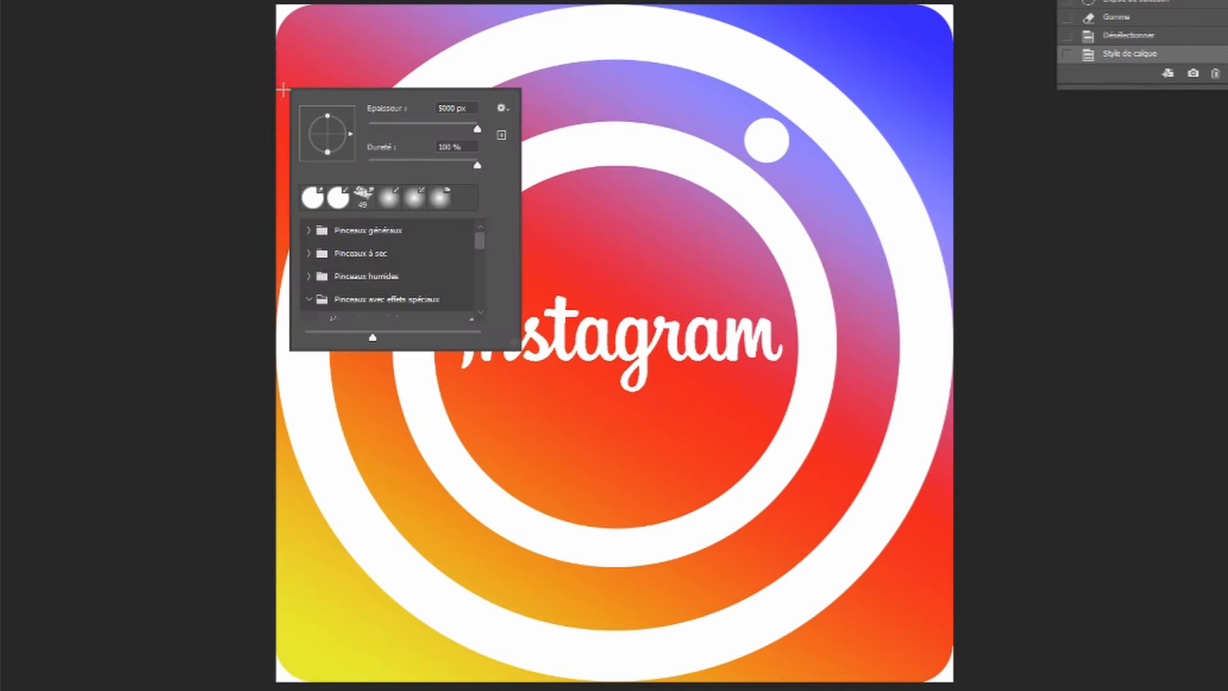
pyautogui.click(277, 51)
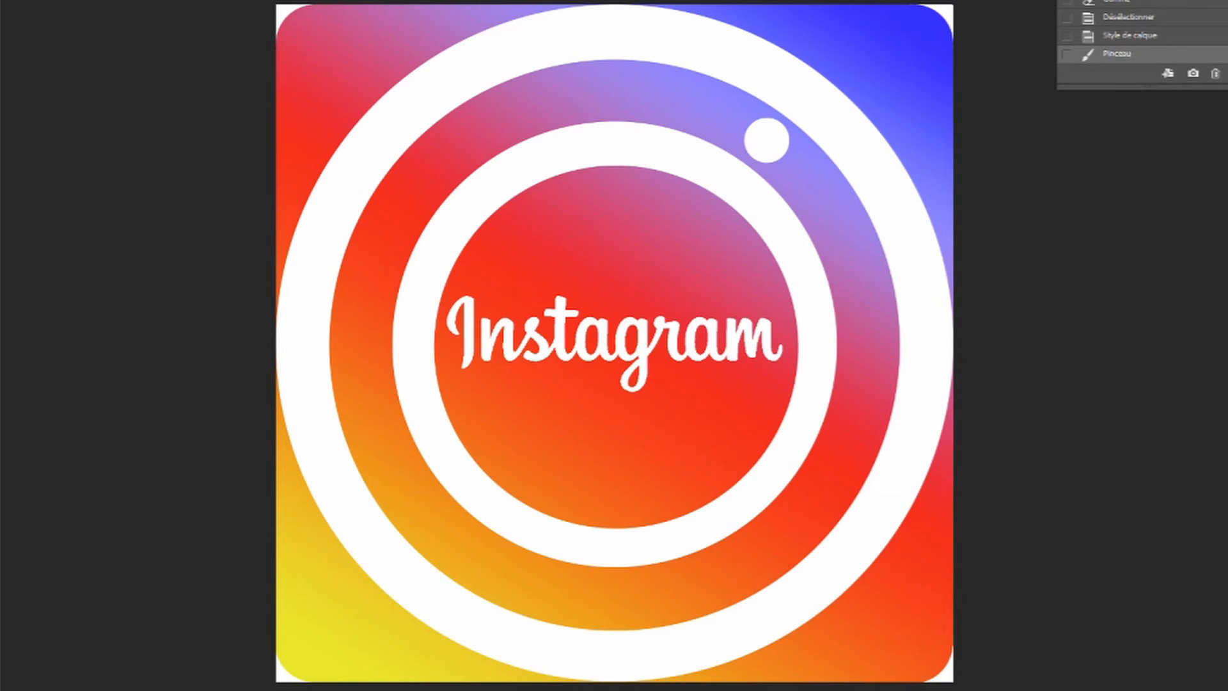
pyautogui.hotkey('ctrl', ',')
pyautogui.hotkey('ctrl', ',')
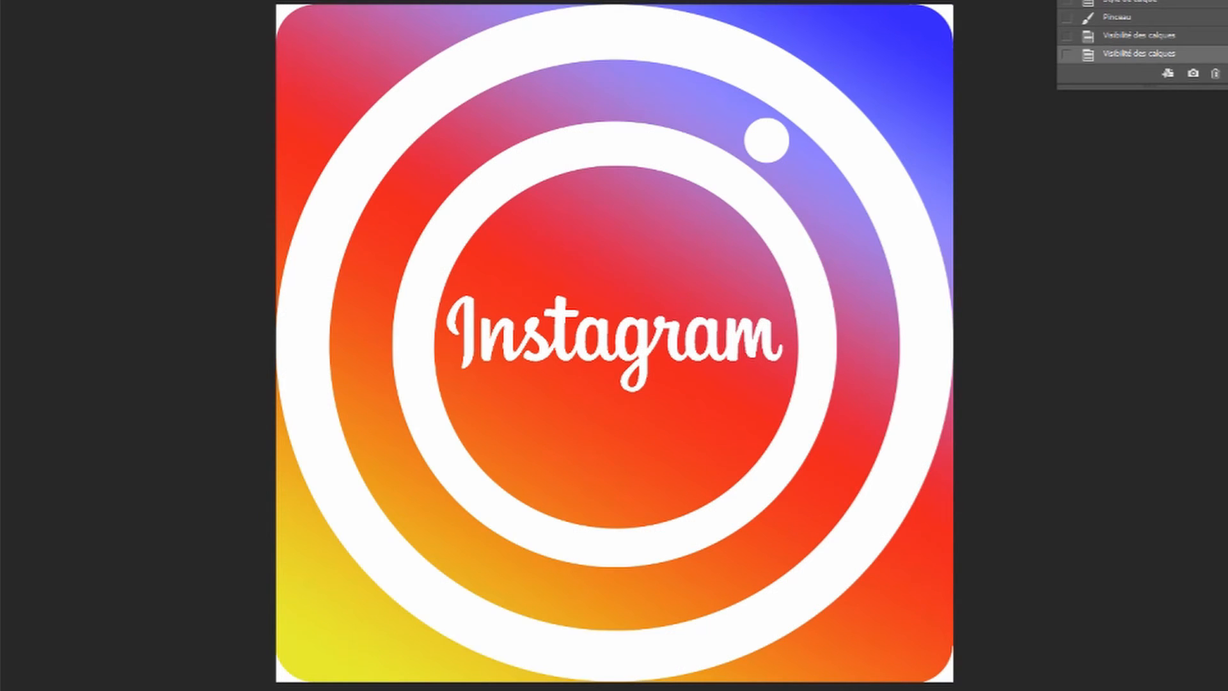
pyautogui.click(910, 7)
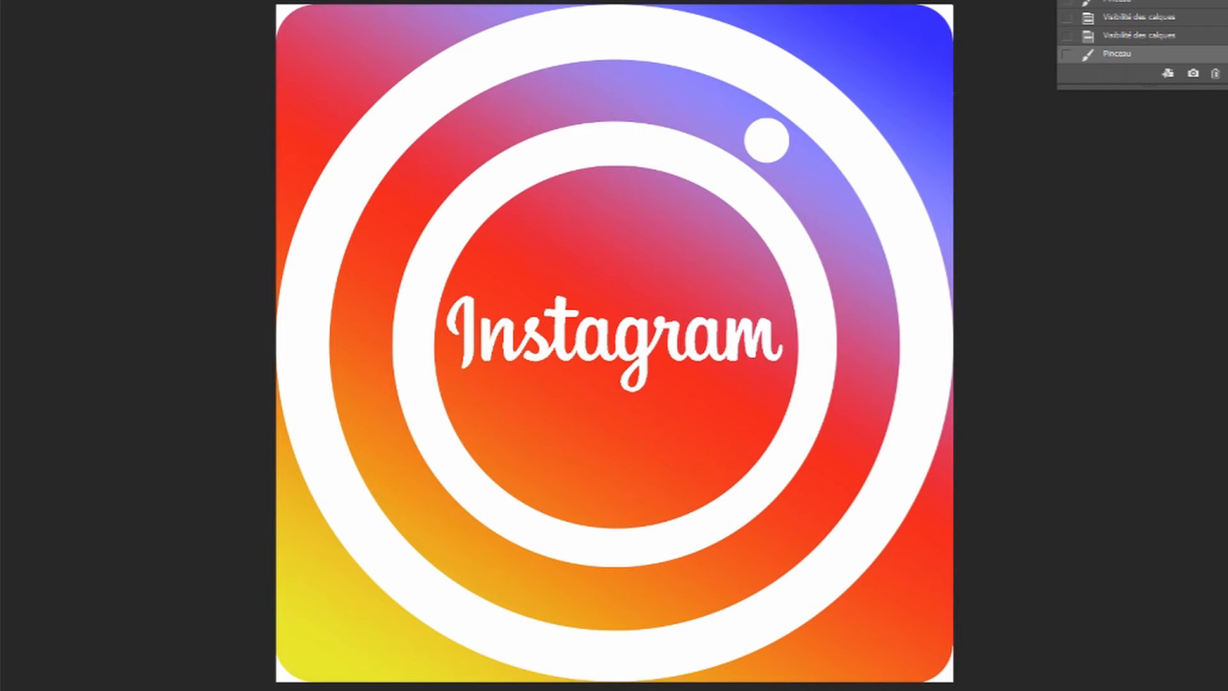
# - Show the SENSHU TV logo layer and shrink it into a faint watermark in the artwork's lower-right corner
pyautogui.click(1190, 36)
pyautogui.hotkey('ctrl', 'z')
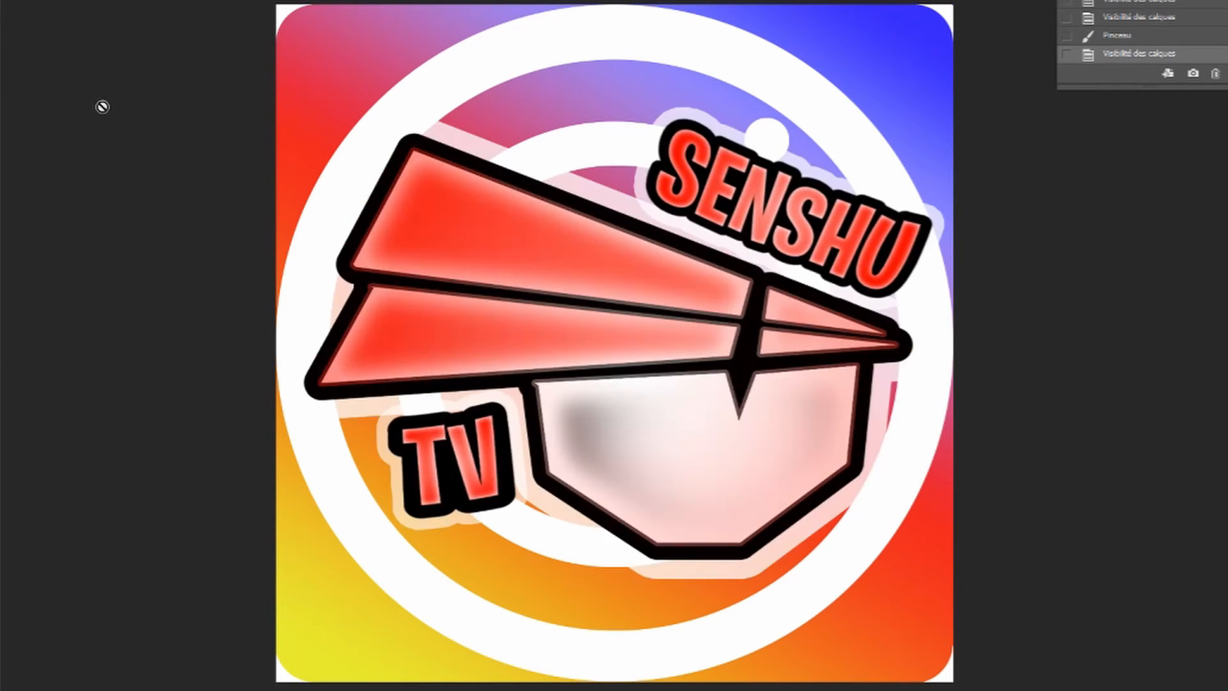
pyautogui.hotkey('ctrl', 't')
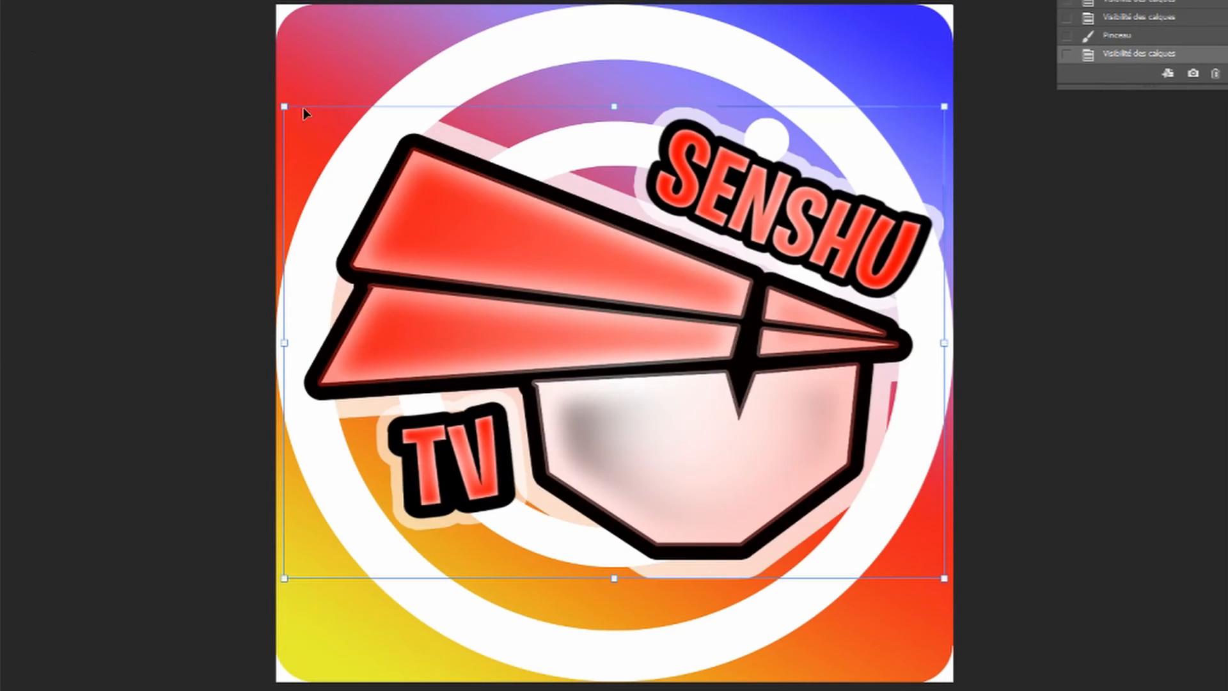
pyautogui.moveTo(285, 107); pyautogui.dragTo(903, 641)
pyautogui.moveTo(1227, 82); pyautogui.dragTo(908, 82)
pyautogui.press('Return')
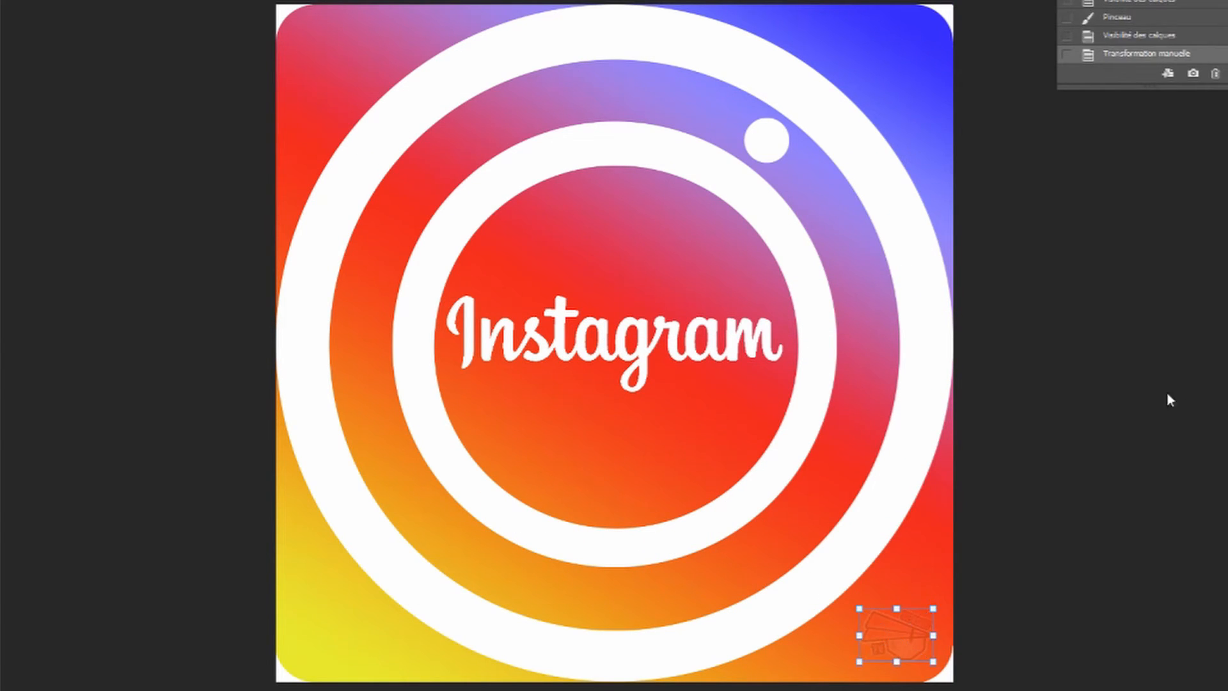
# - Select the canvas's upper-left corner with the Polygonal Lasso and erase the background there
pyautogui.click(3, 165)
pyautogui.click(256, 1)
pyautogui.click(249, 75)
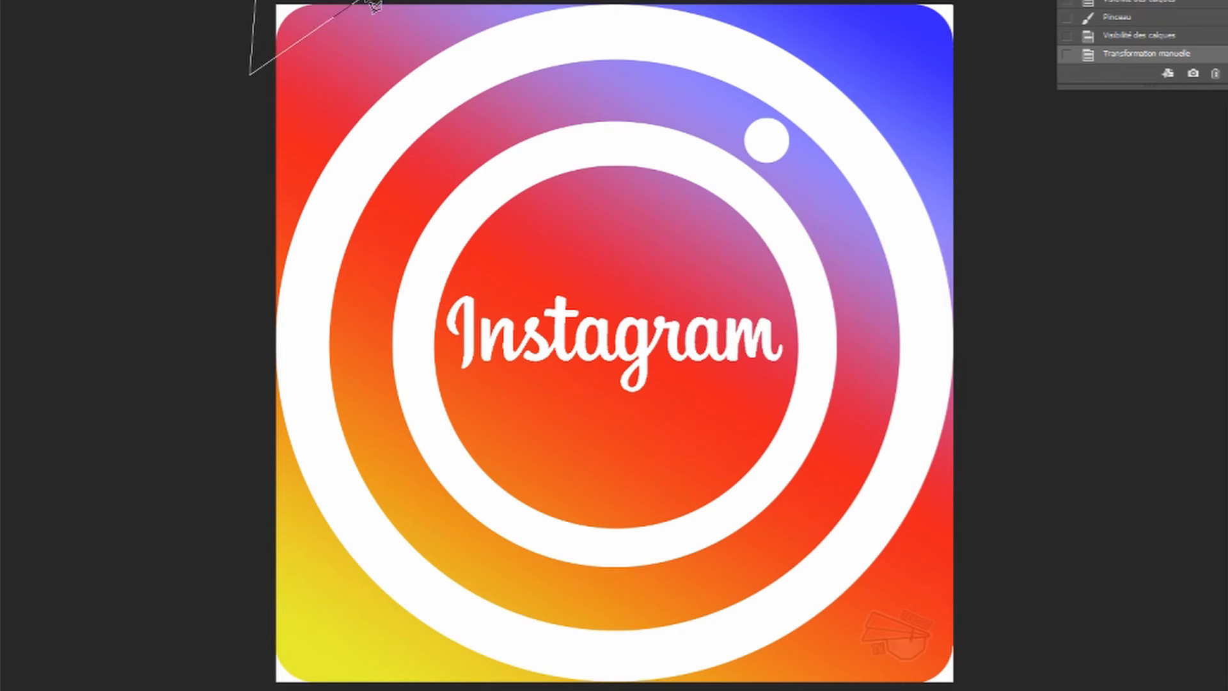
pyautogui.click(265, 7)
pyautogui.click(139, 76)
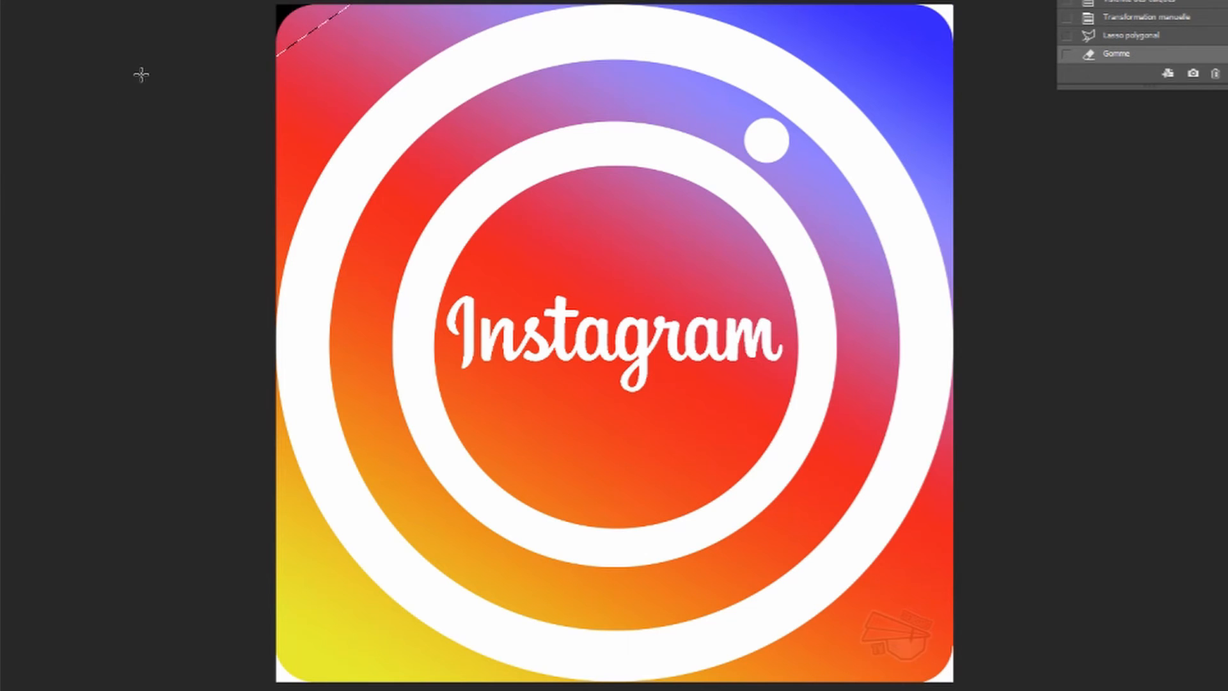
# - Add a new layer and deselect the corner area
pyautogui.hotkey('ctrl', 'alt', 'shift', 'n')
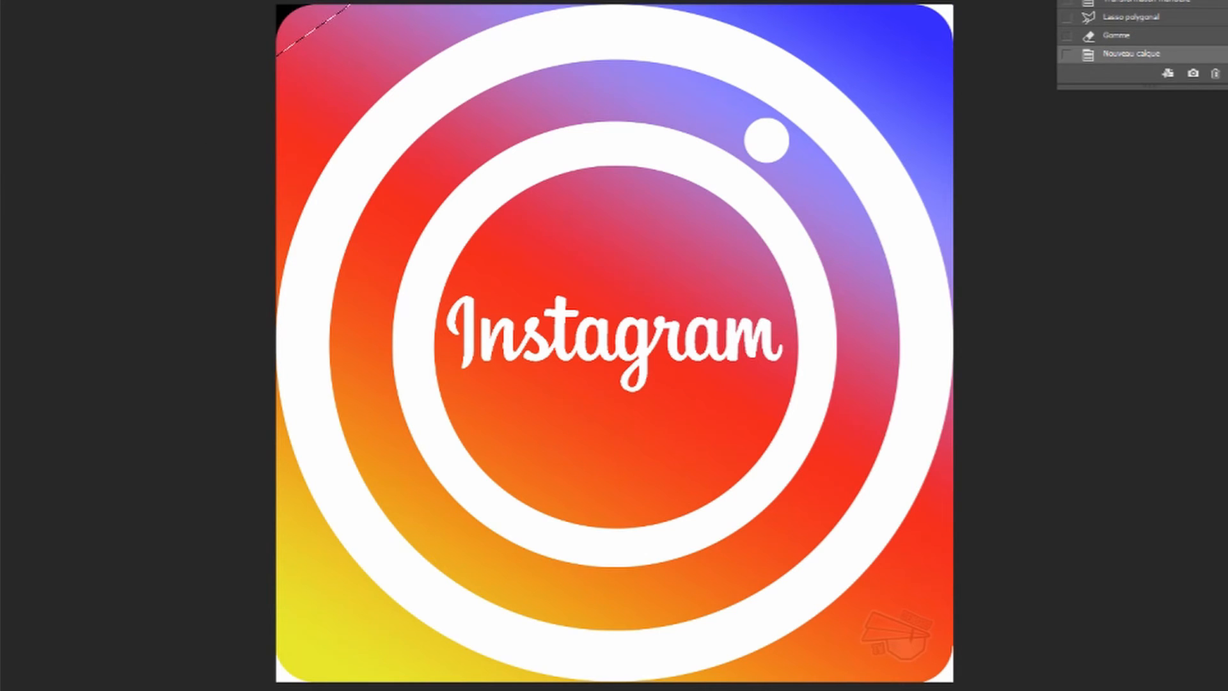
pyautogui.hotkey('ctrl', 'shift', 'n')
pyautogui.press('Return')
pyautogui.click(192, 0)
pyautogui.click(208, 0)
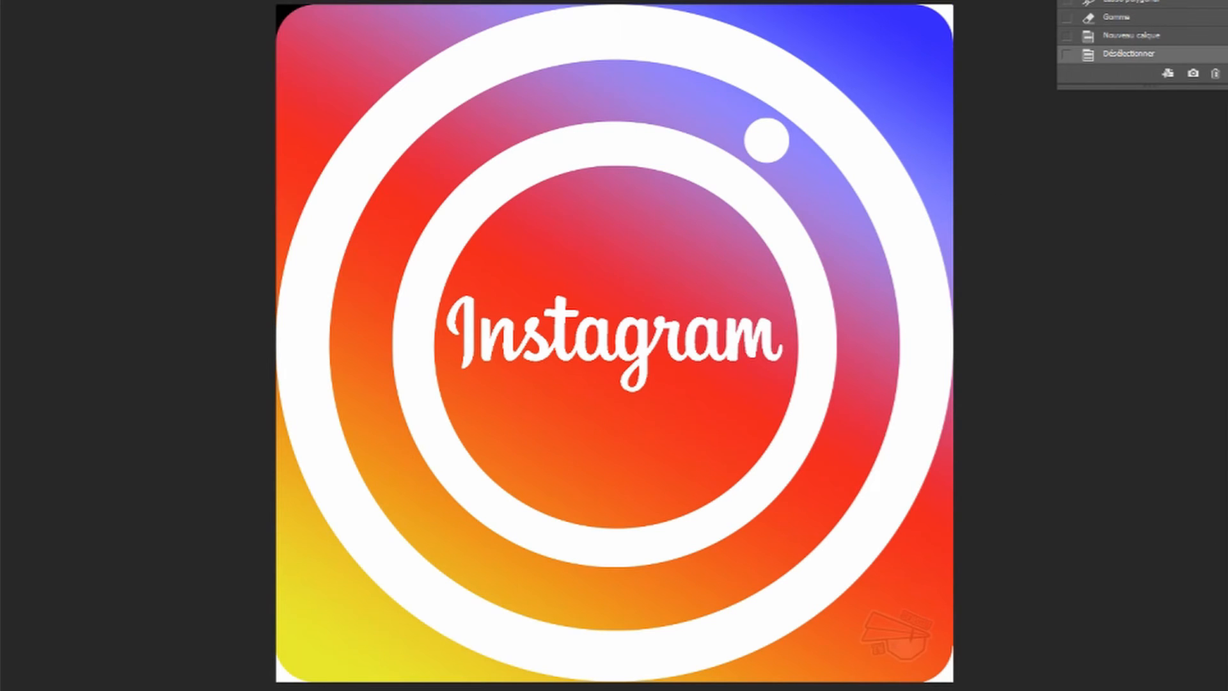
# - Sample white from the inner ring and fill the new layer with it using the Brush
pyautogui.click(0, 256)
pyautogui.click(530, 166)
pyautogui.click(1118, 69)
pyautogui.rightClick(559, 238)
pyautogui.moveTo(650, 285); pyautogui.dragTo(854, 272)
pyautogui.click(648, 179)
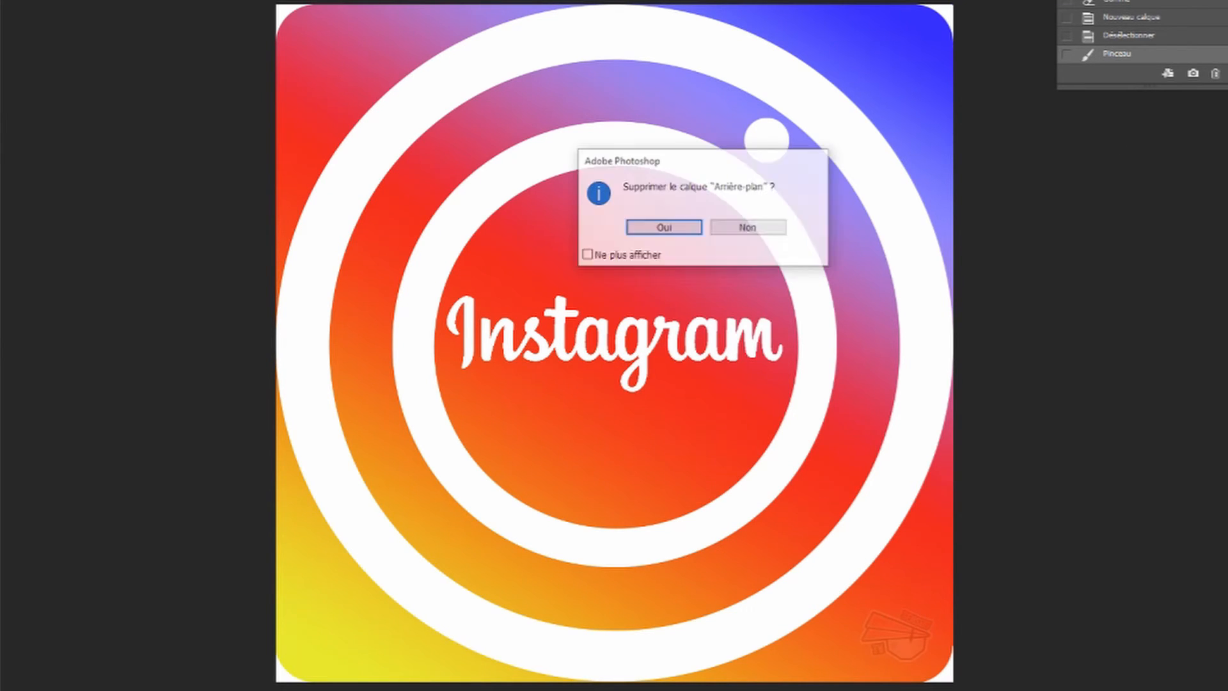
# - Delete the Arrière-plan layer, and erase the artwork's upper-left corner inside a Polygonal Lasso selection
pyautogui.click(675, 231)
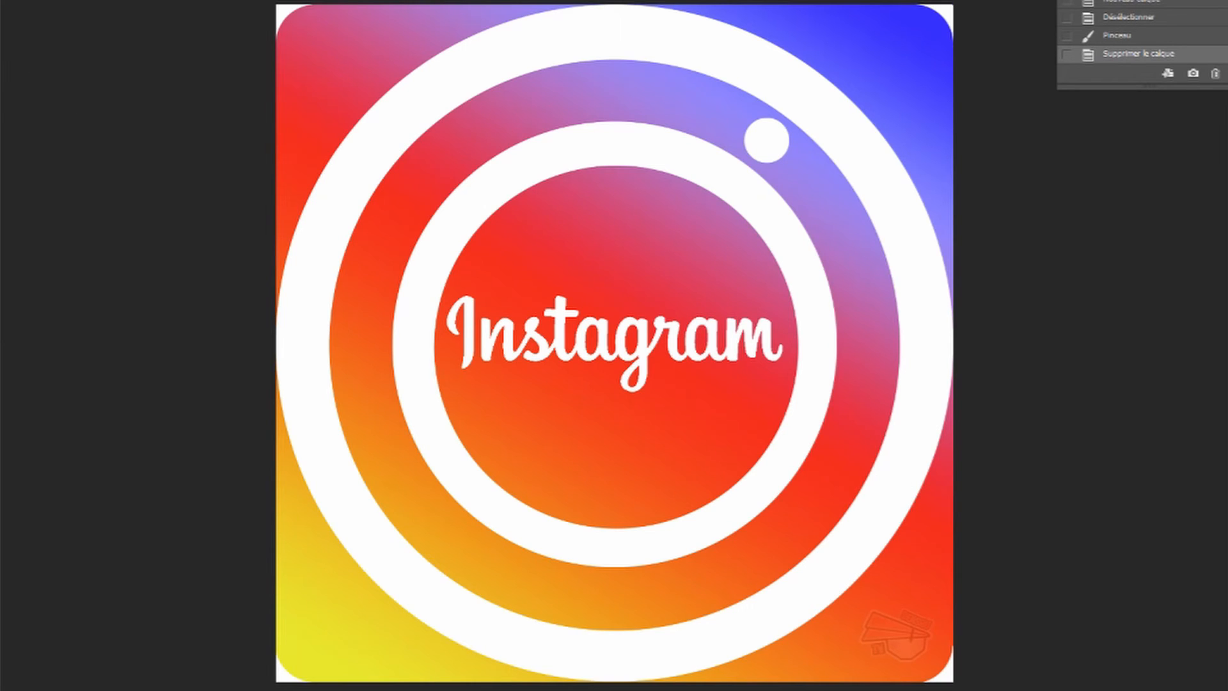
pyautogui.click(265, 3)
pyautogui.click(263, 65)
pyautogui.click(341, 2)
pyautogui.click(265, 3)
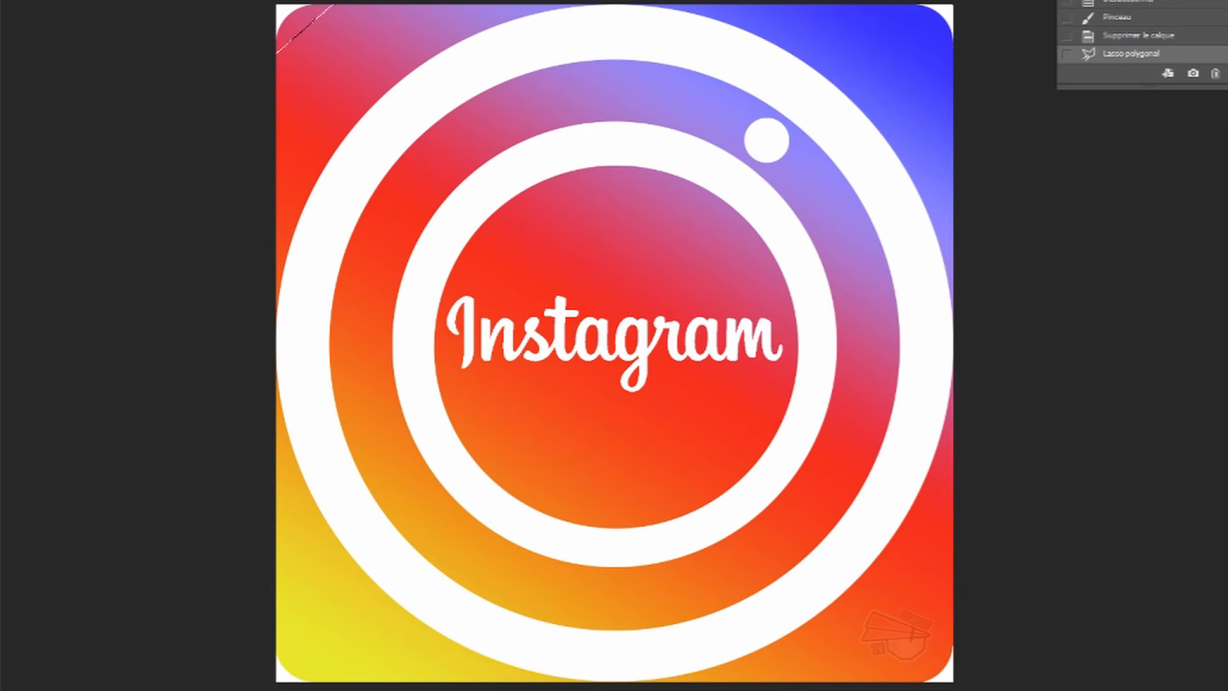
pyautogui.click(267, 14)
pyautogui.click(192, 0)
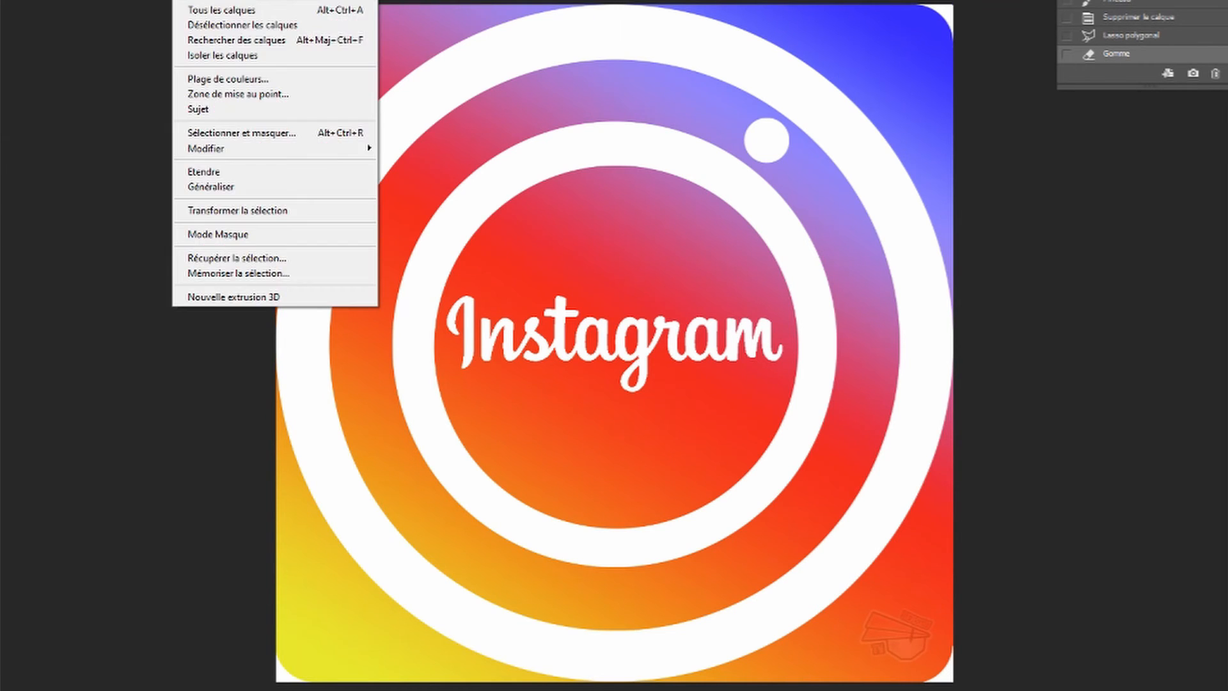
pyautogui.click(205, 0)
# - Select the artwork's upper-right corner with the Polygonal Lasso, erase the white outside the rounded edge and deselect
pyautogui.click(1, 3)
pyautogui.click(897, 0)
pyautogui.click(966, 71)
pyautogui.click(964, 1)
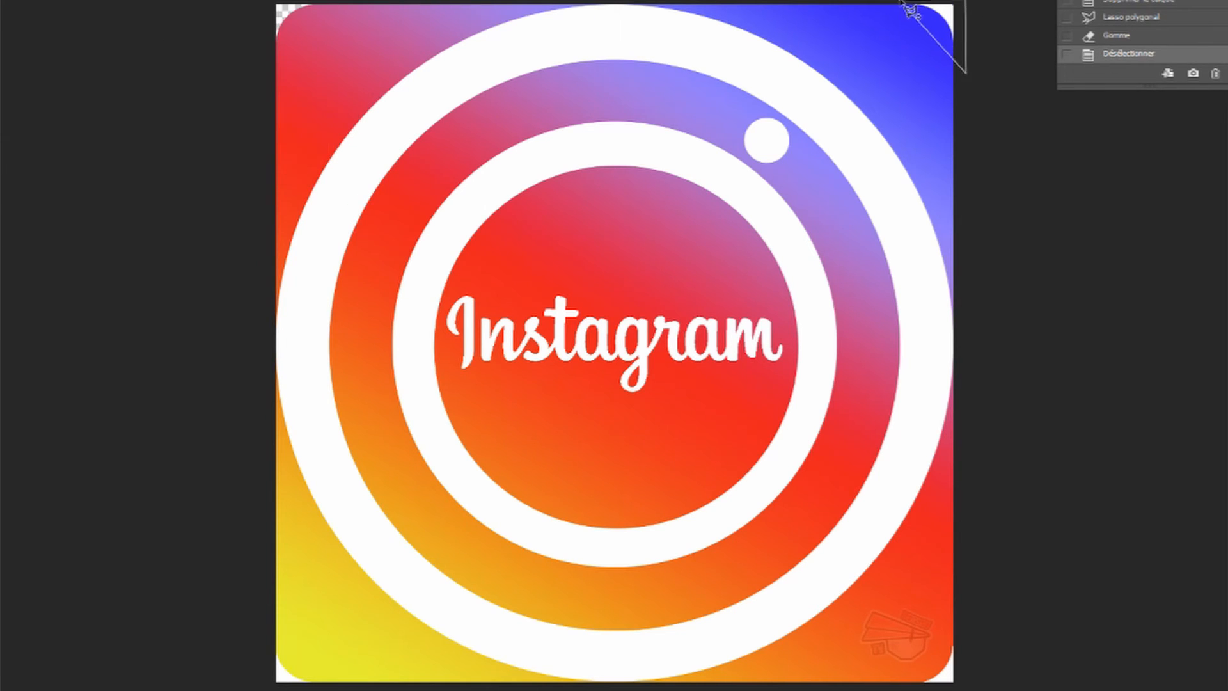
pyautogui.click(899, 0)
pyautogui.click(2, 139)
pyautogui.click(945, 25)
pyautogui.click(192, 0)
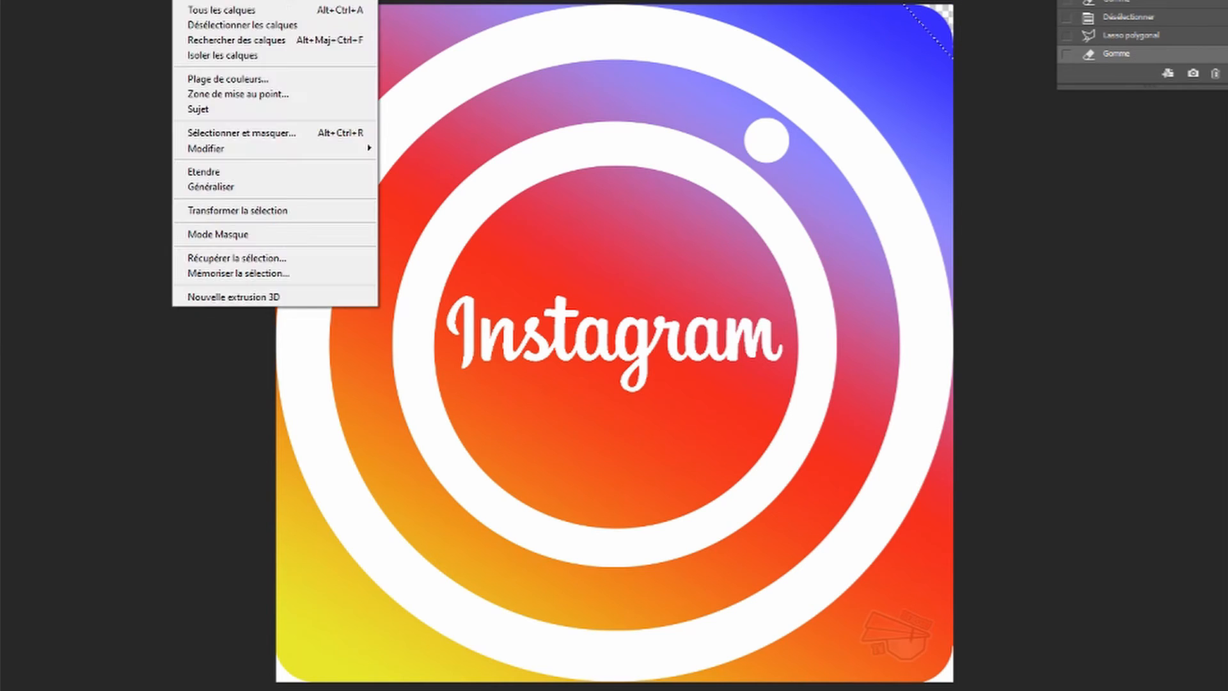
pyautogui.click(204, 0)
# - Select the artwork's lower-left corner with the Polygonal Lasso, erase the white outside the rounded edge and deselect
pyautogui.click(1, 3)
pyautogui.click(260, 614)
pyautogui.click(330, 690)
pyautogui.doubleClick(250, 686)
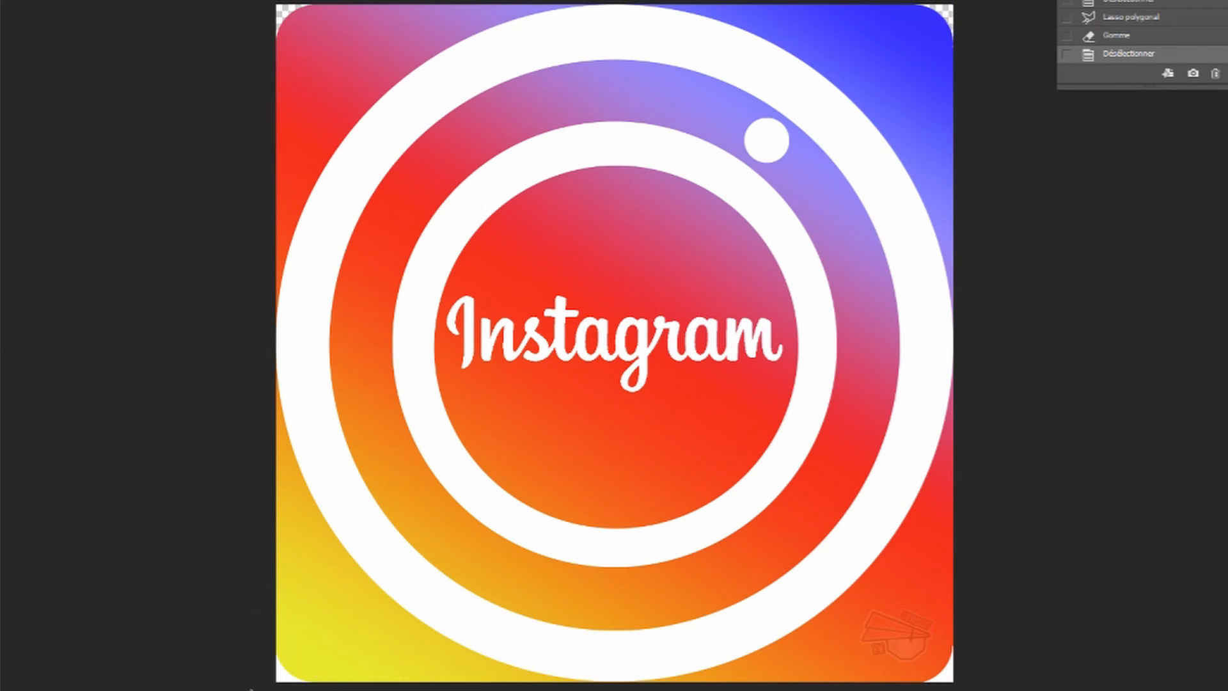
pyautogui.click(298, 670)
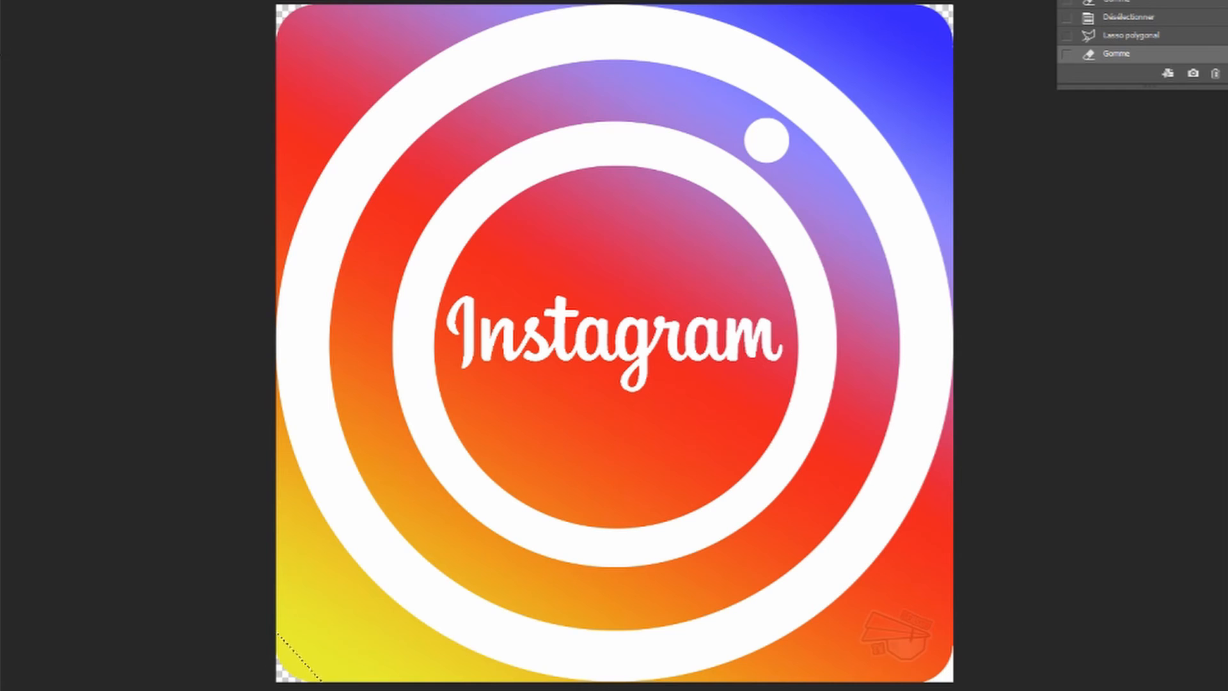
pyautogui.click(192, 0)
pyautogui.click(205, 0)
# - Select the artwork's lower-right corner with the Polygonal Lasso, erase the white outside the rounded edge and deselect
pyautogui.click(906, 685)
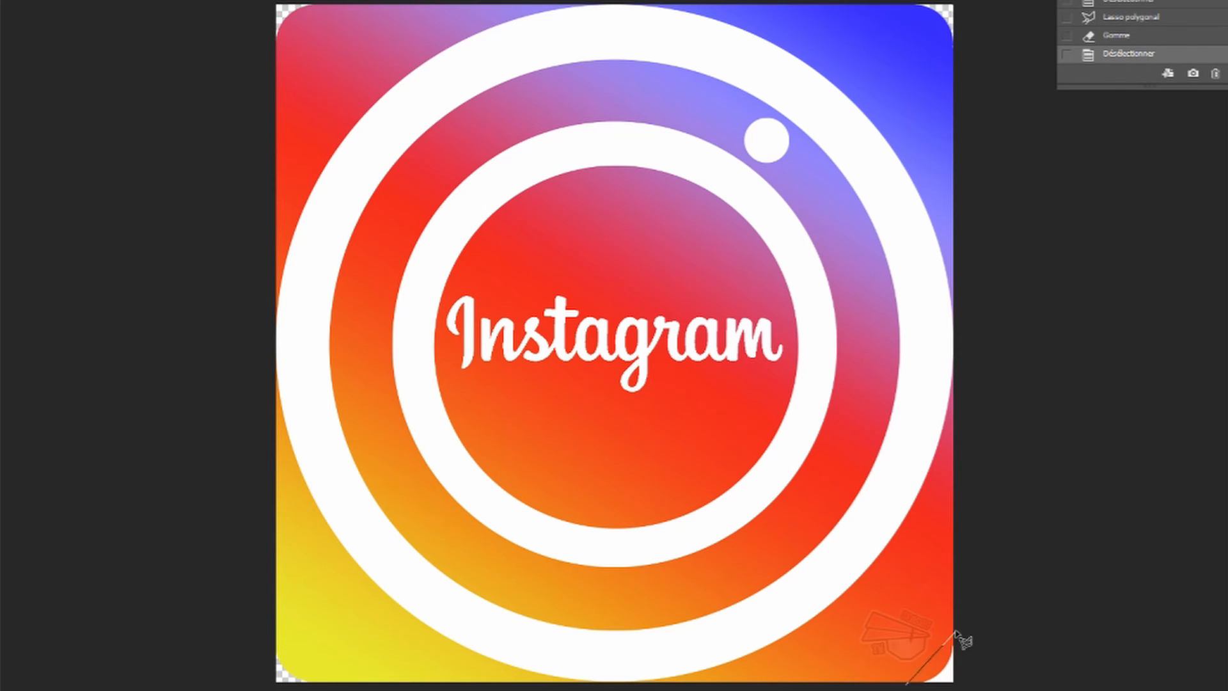
pyautogui.click(962, 623)
pyautogui.click(969, 682)
pyautogui.click(909, 686)
pyautogui.click(0, 170)
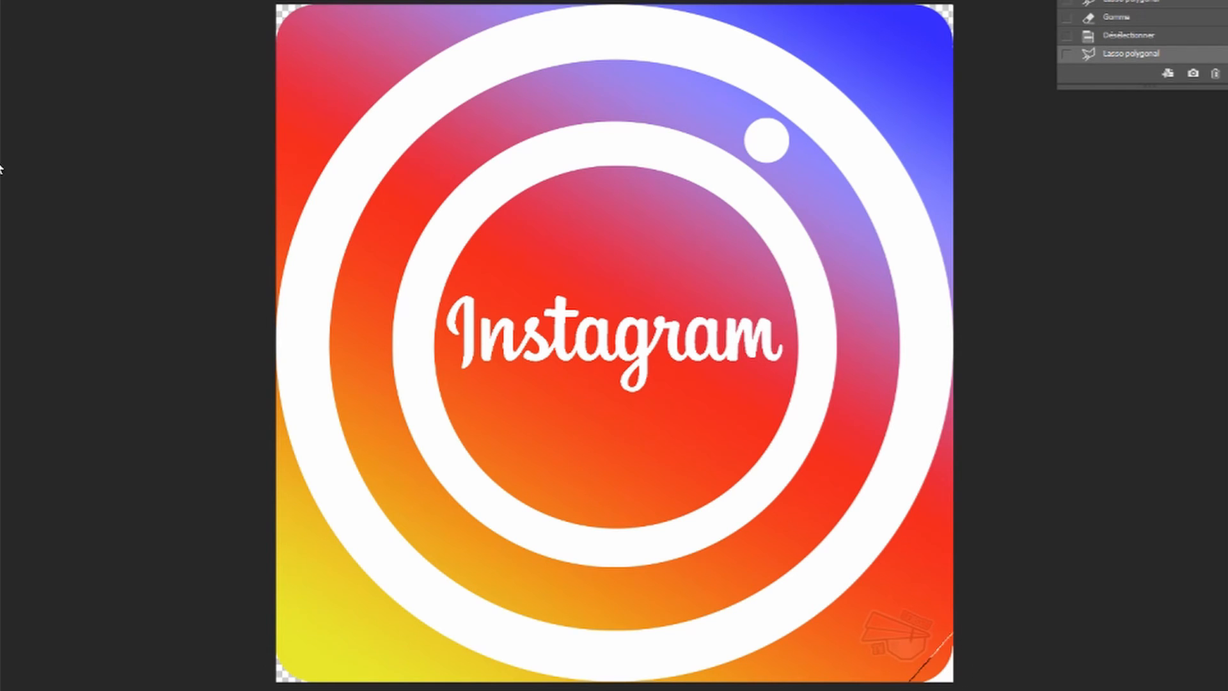
pyautogui.click(1027, 643)
pyautogui.click(192, 0)
pyautogui.click(205, 0)
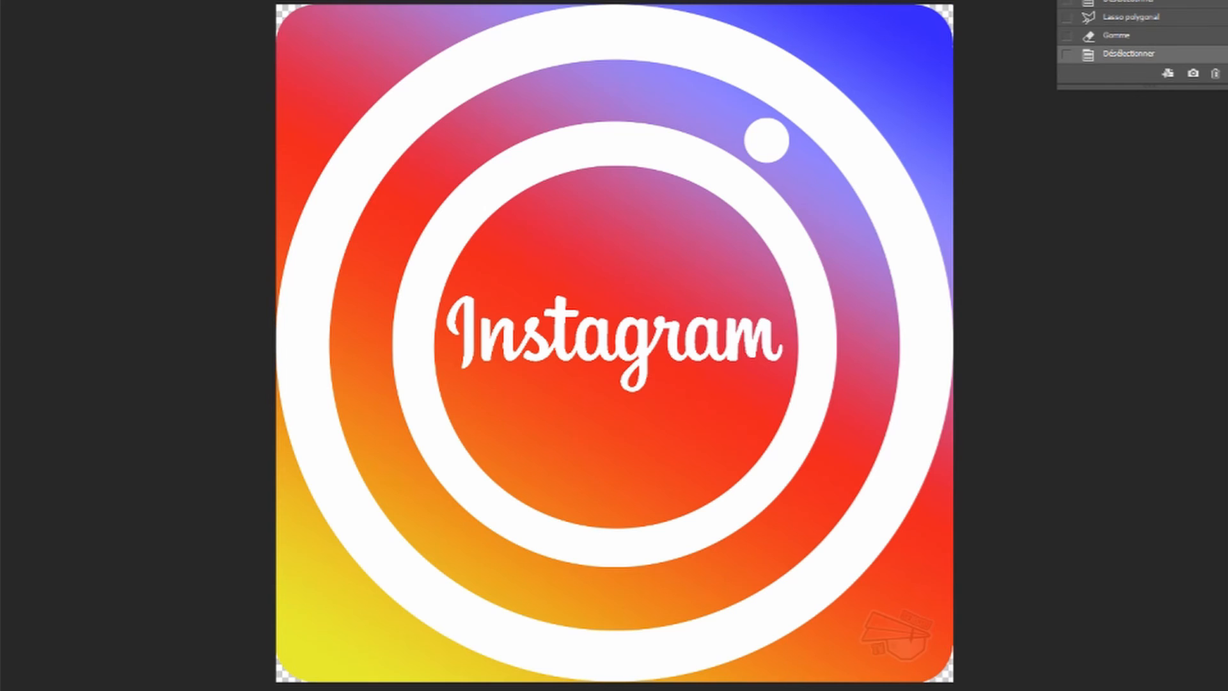
# - Apply a free transform to the active layer and merge it with the layer below
pyautogui.hotkey('ctrl', 't')
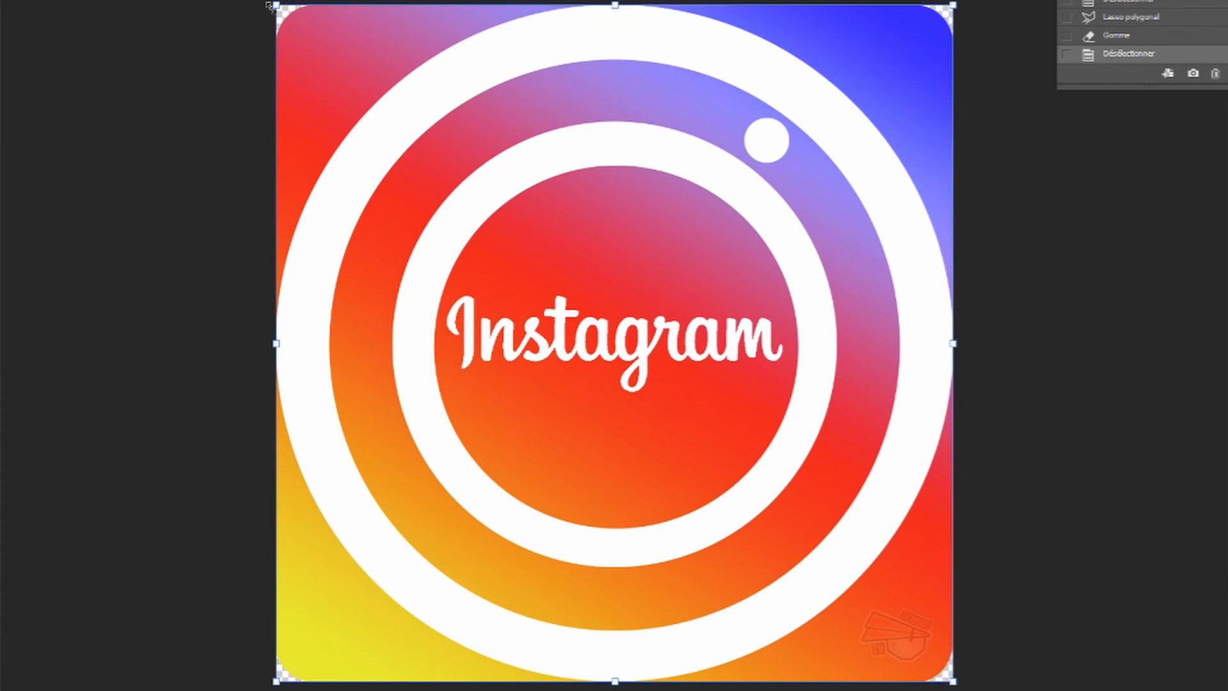
pyautogui.moveTo(269, 5); pyautogui.dragTo(243, 39)
pyautogui.press('Return')
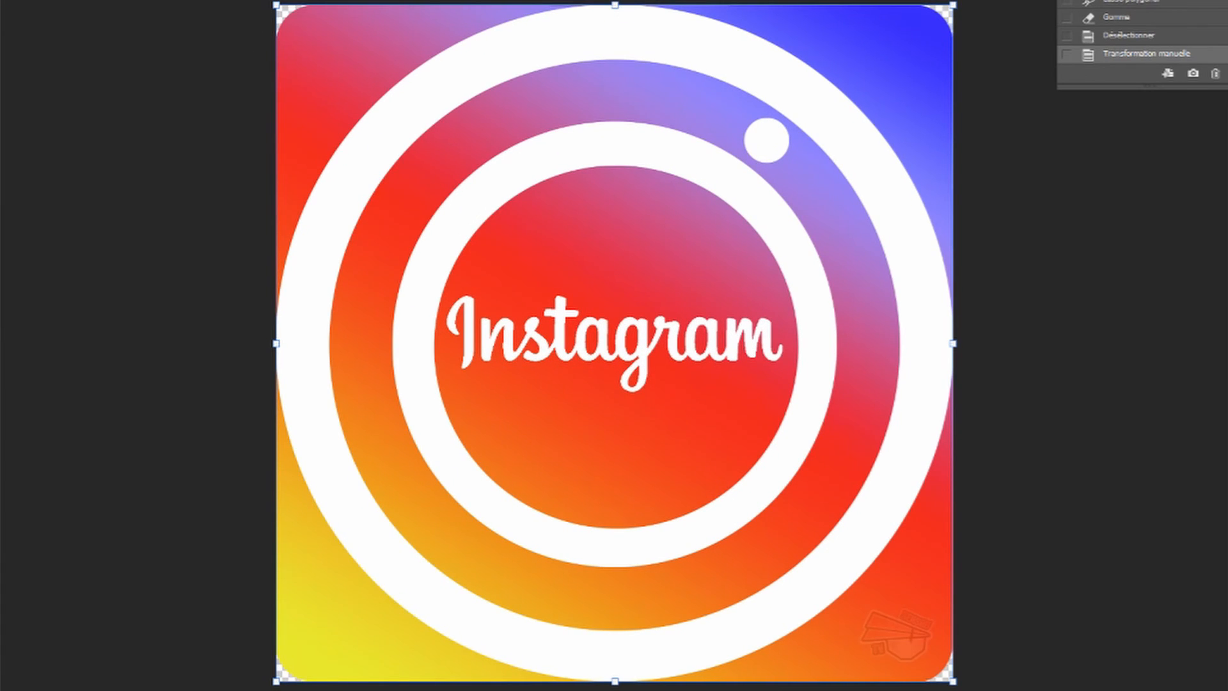
pyautogui.rightClick(1223, 307)
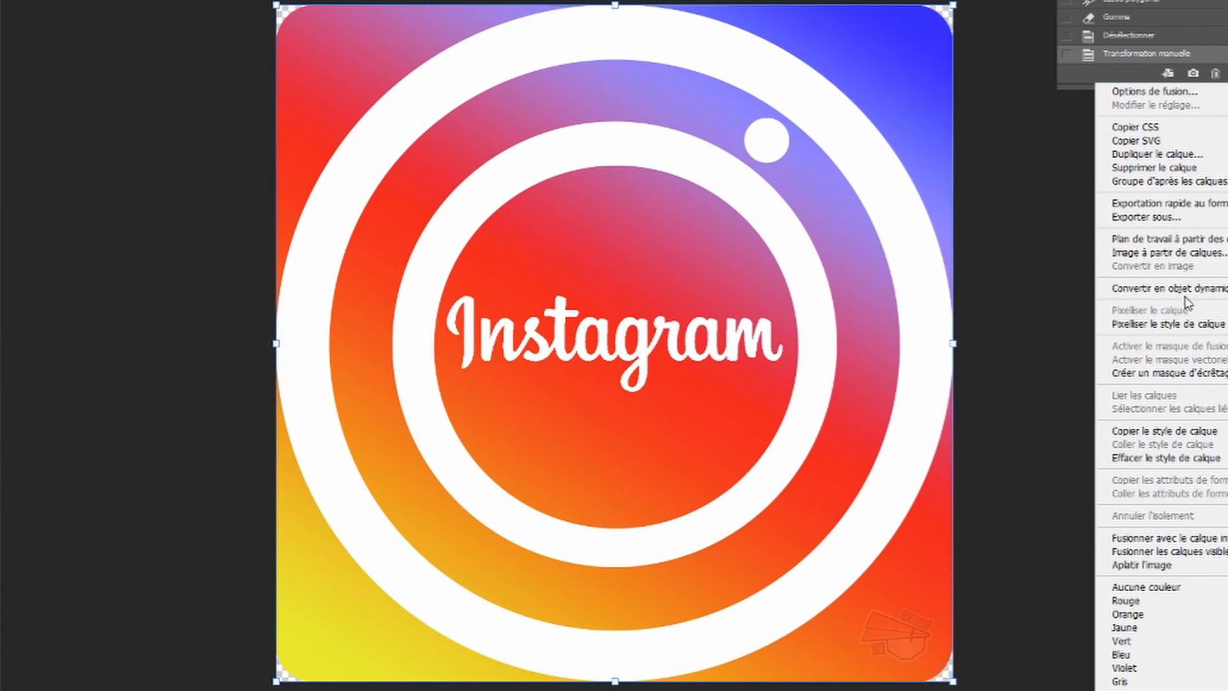
pyautogui.click(1221, 543)
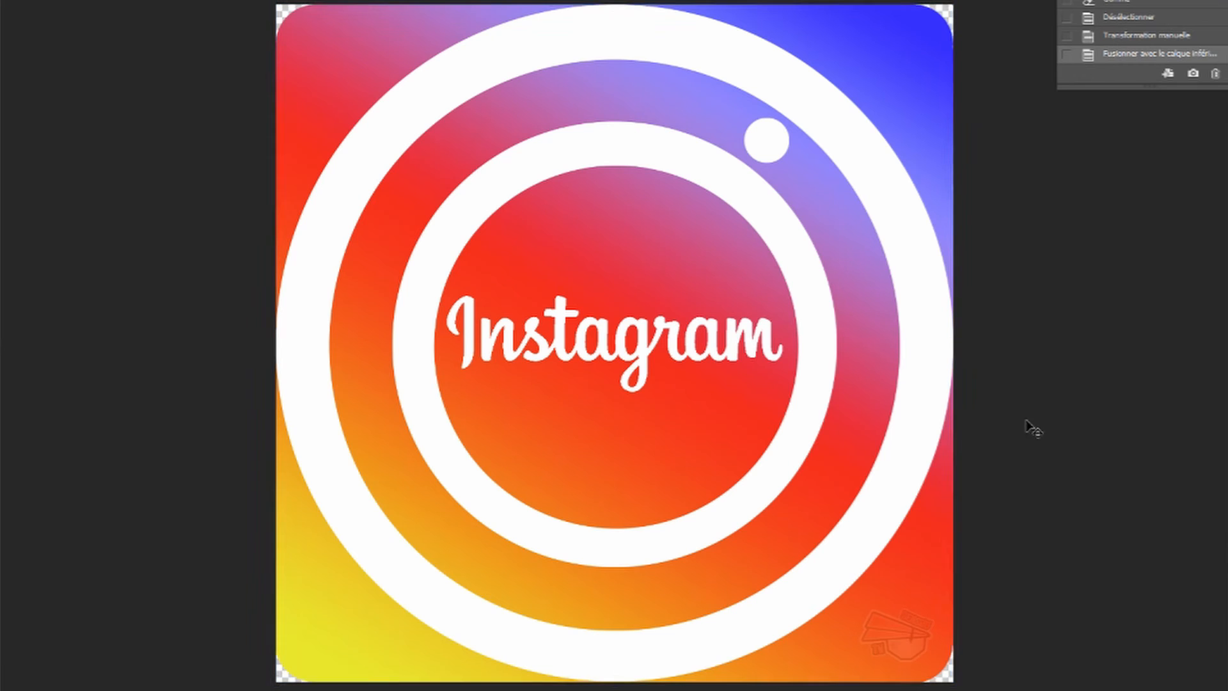
# - Shrink the merged logo to about three quarters of the canvas width, centred, and move the watermark into its lower-right corner
pyautogui.moveTo(276, 5); pyautogui.dragTo(447, 175)
pyautogui.moveTo(713, 447); pyautogui.dragTo(650, 366)
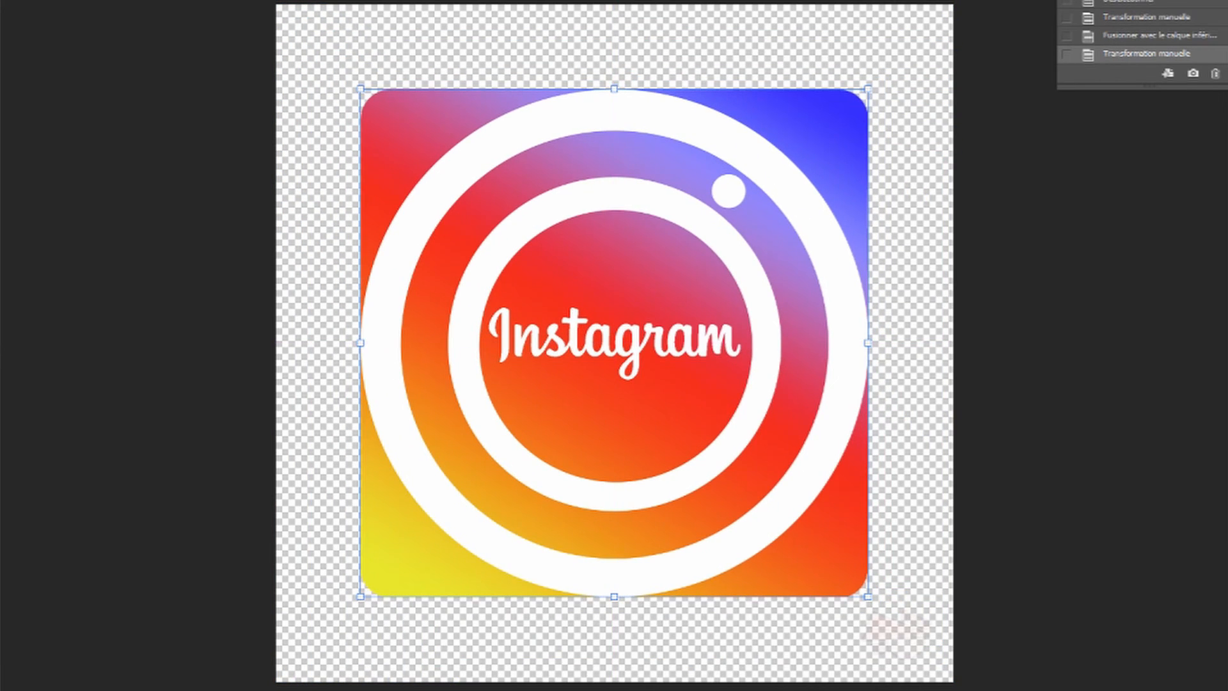
pyautogui.click(1196, 460)
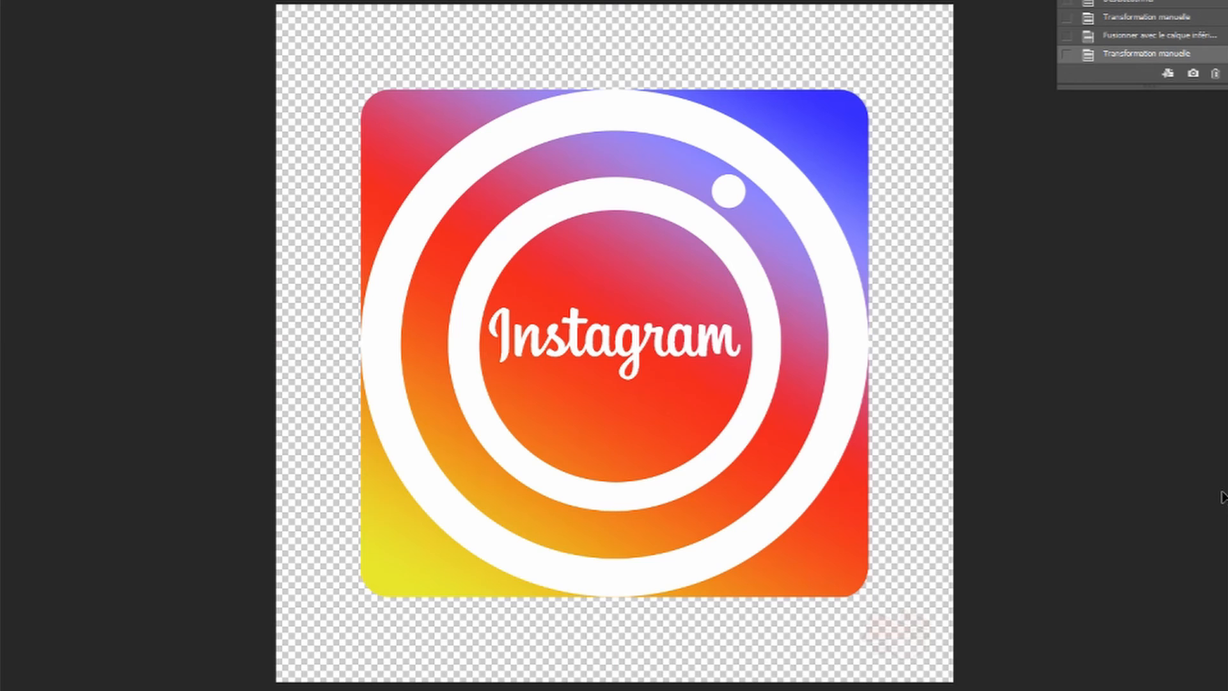
pyautogui.moveTo(907, 648); pyautogui.dragTo(831, 576)
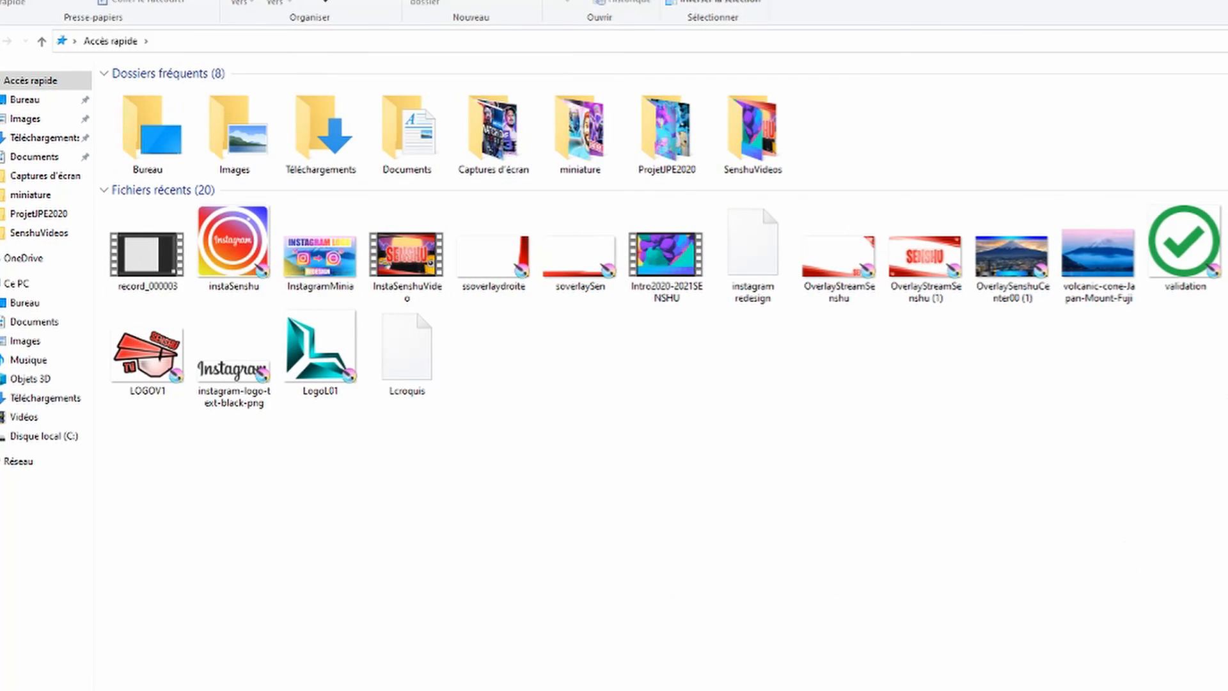
# - Import the original Instagram icon from File Explorer and place it in the canvas's upper-left corner at about a quarter of the canvas width
pyautogui.moveTo(1225, 256); pyautogui.dragTo(1061, 569)
pyautogui.moveTo(277, 8); pyautogui.dragTo(776, 501)
pyautogui.moveTo(855, 620); pyautogui.dragTo(369, 115)
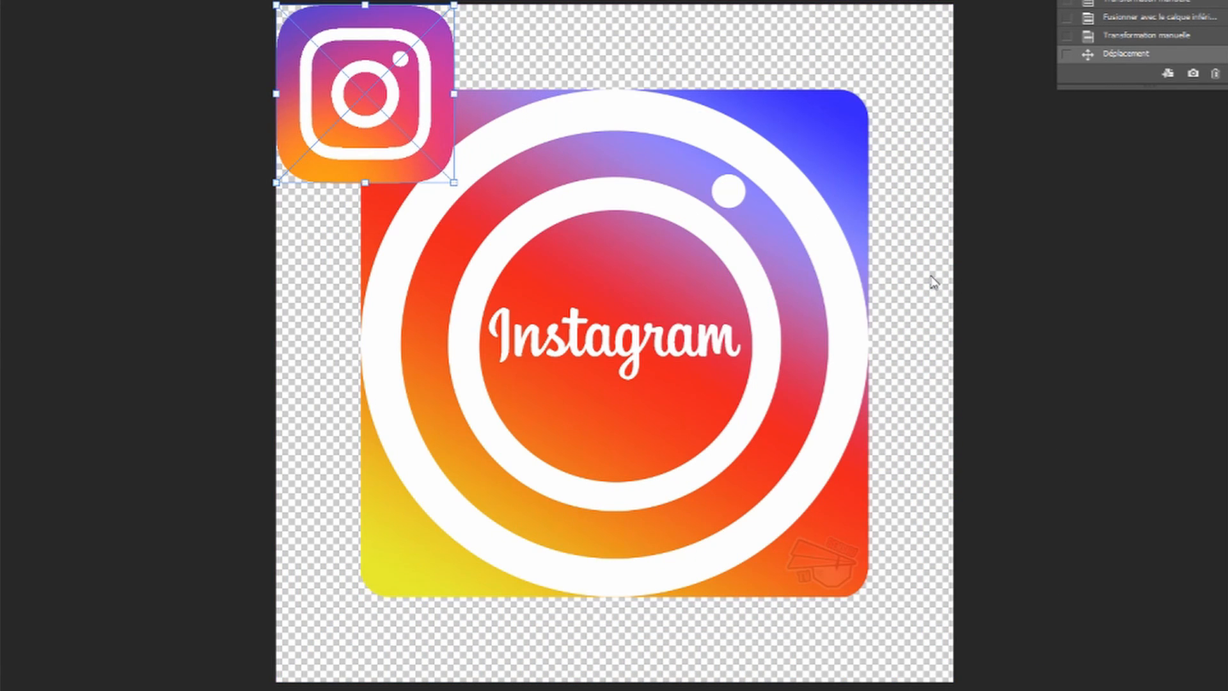
pyautogui.press('Return')
# - Move the redesigned logo to the canvas's lower-right corner and reposition the watermark inside the logo's lower-right corner
pyautogui.moveTo(804, 262); pyautogui.dragTo(891, 343)
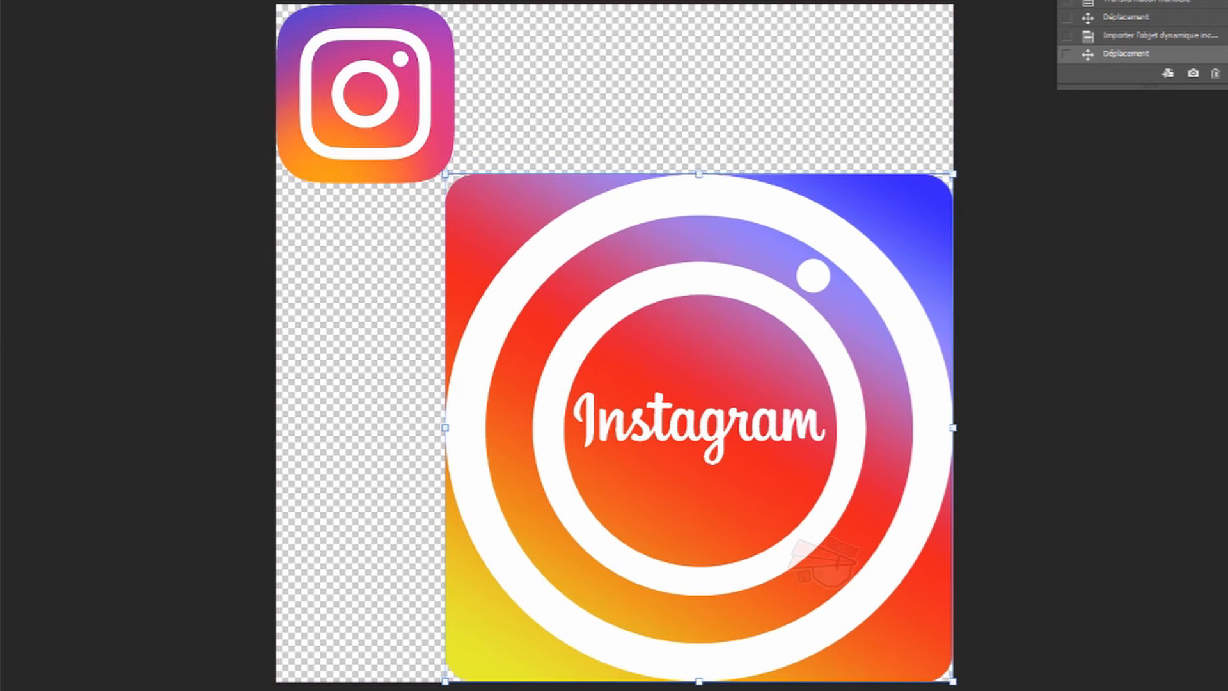
pyautogui.moveTo(829, 561); pyautogui.dragTo(925, 649)
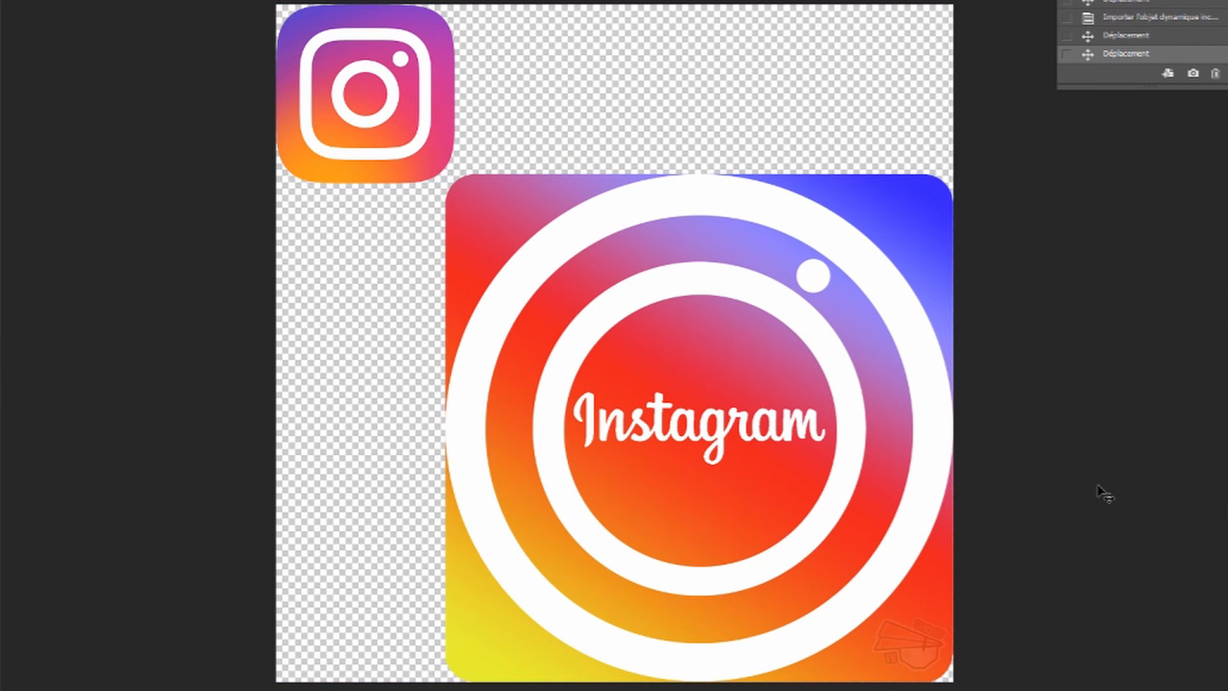